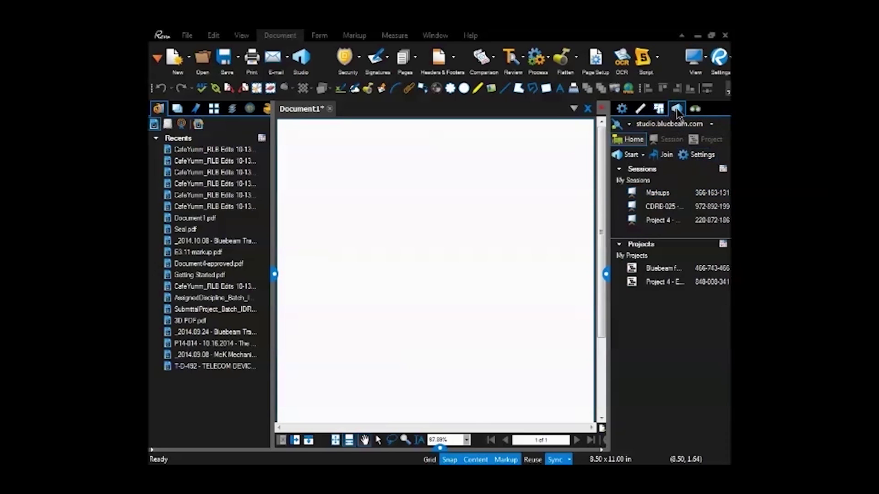
# Select the second project under My Projects, then show the File ribbon after a brief look at Edit
pyautogui.click(671, 284)
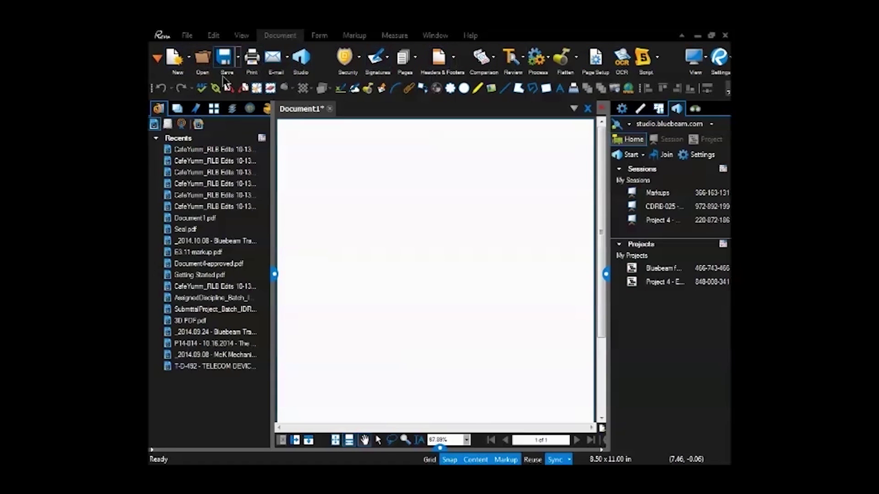
pyautogui.click(188, 36)
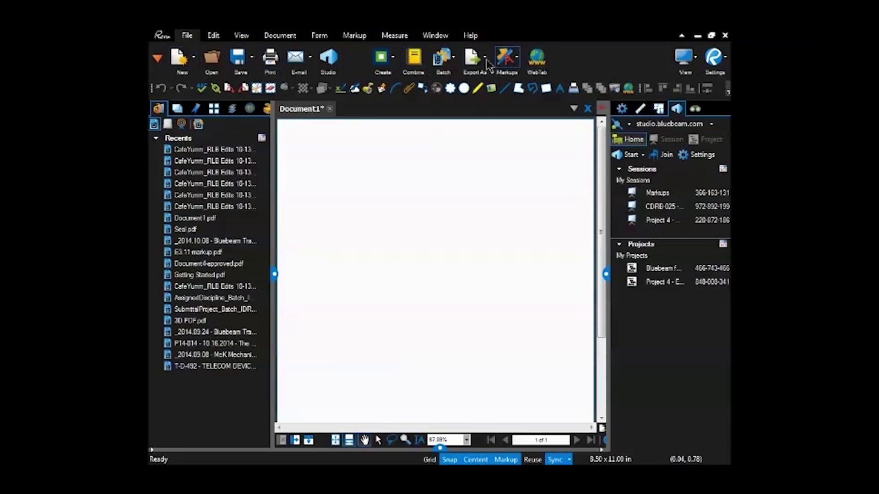
pyautogui.click(220, 39)
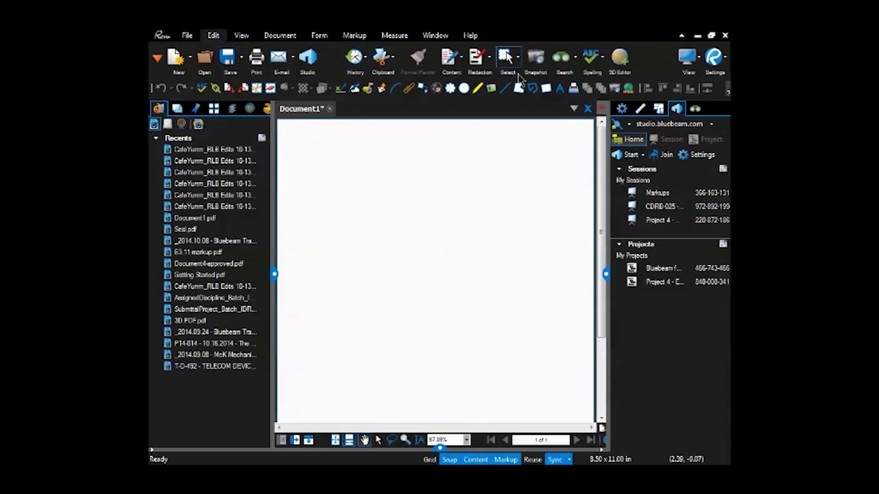
pyautogui.click(185, 36)
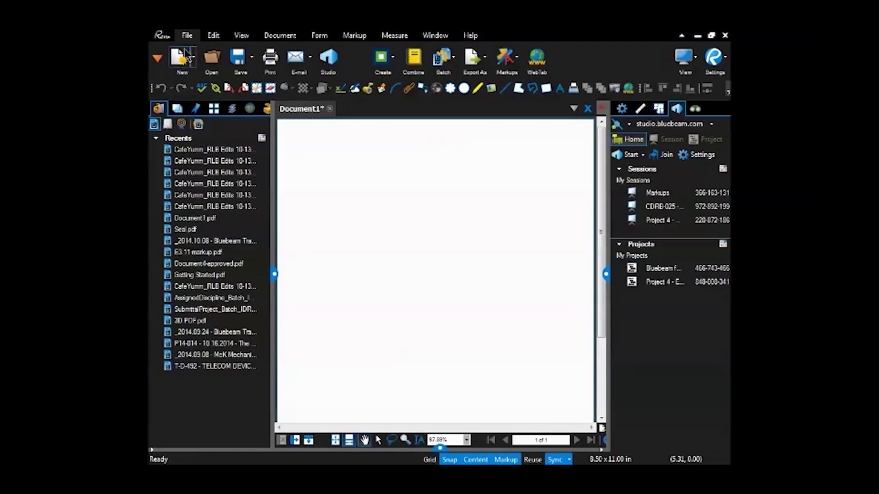
# Choose PDF Package from the Create menu, then open the Batch operations list
pyautogui.click(392, 59)
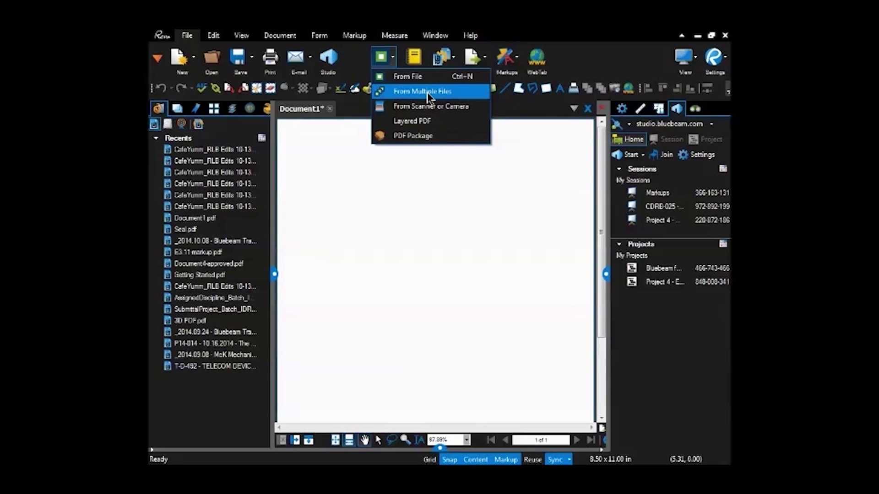
pyautogui.click(417, 133)
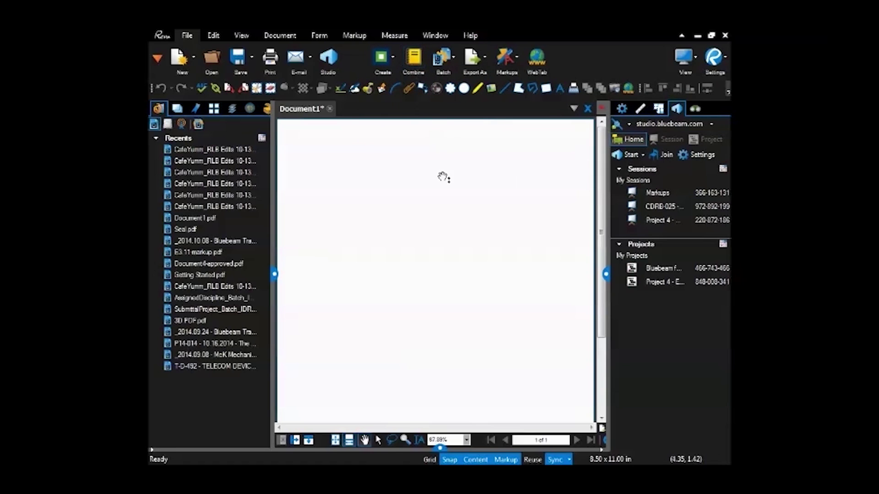
pyautogui.click(452, 62)
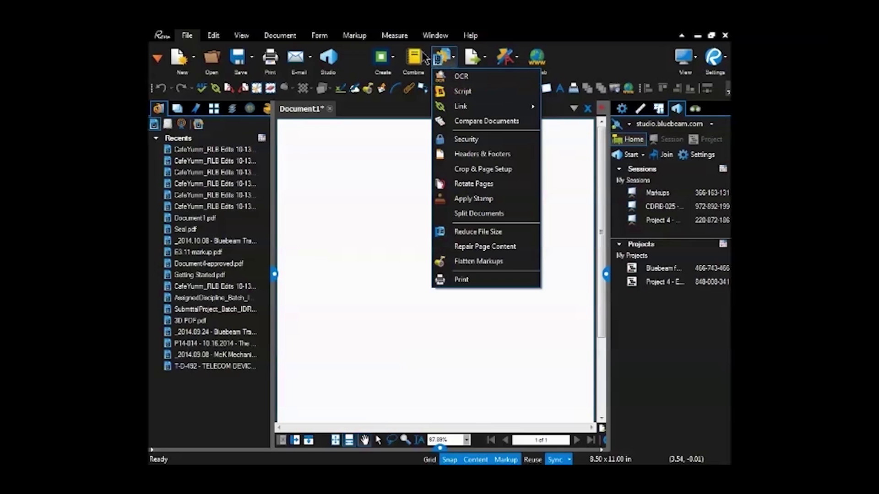
# Close the Batch list, review the Export As formats, then view and dismiss the Markups import/export options
pyautogui.click(398, 207)
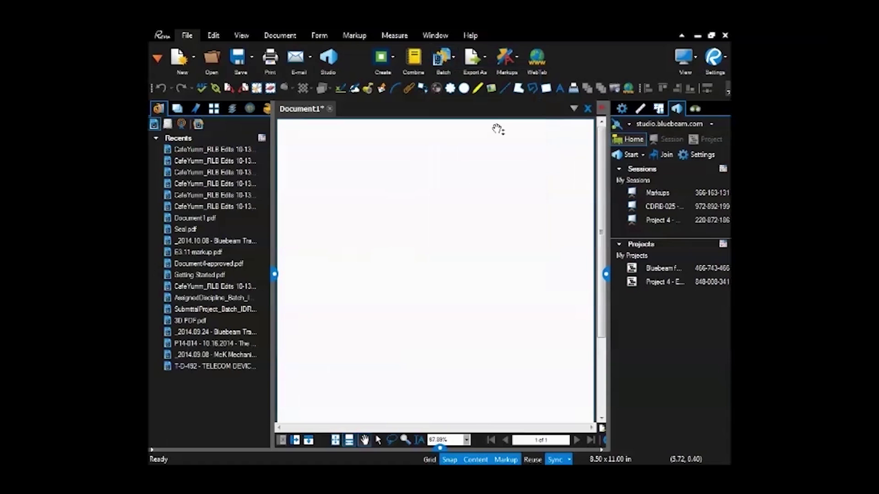
pyautogui.click(488, 63)
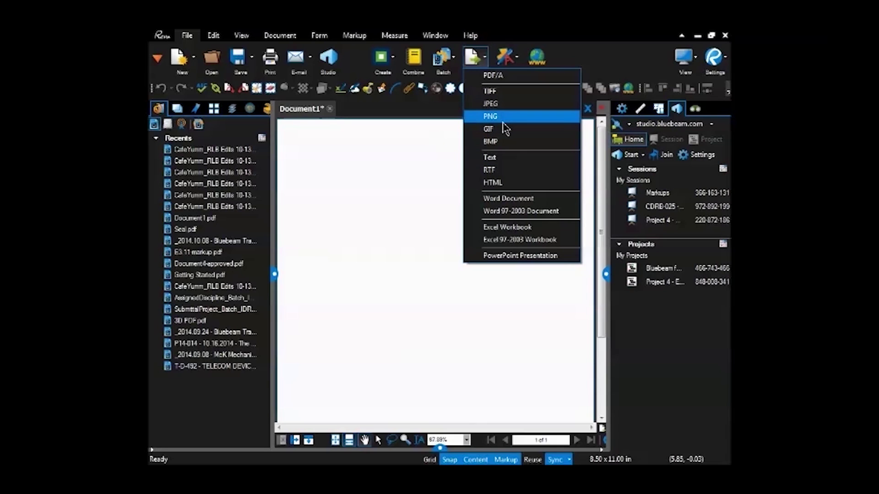
pyautogui.click(472, 57)
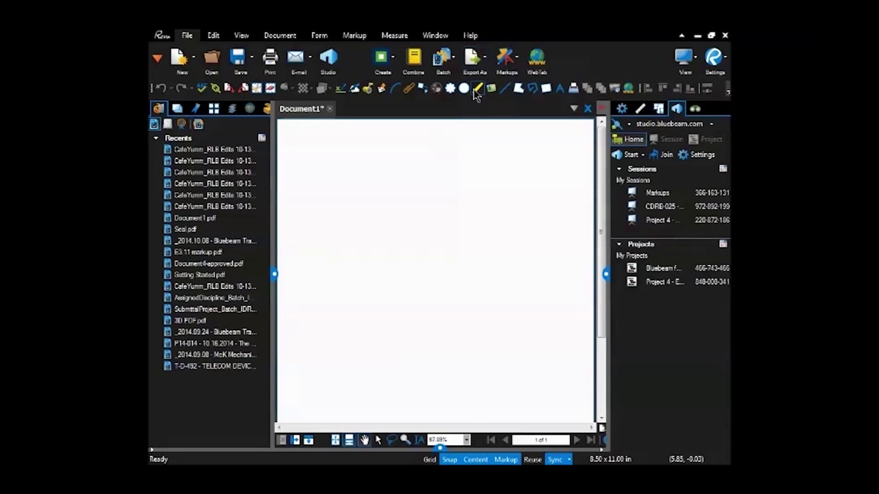
pyautogui.click(513, 58)
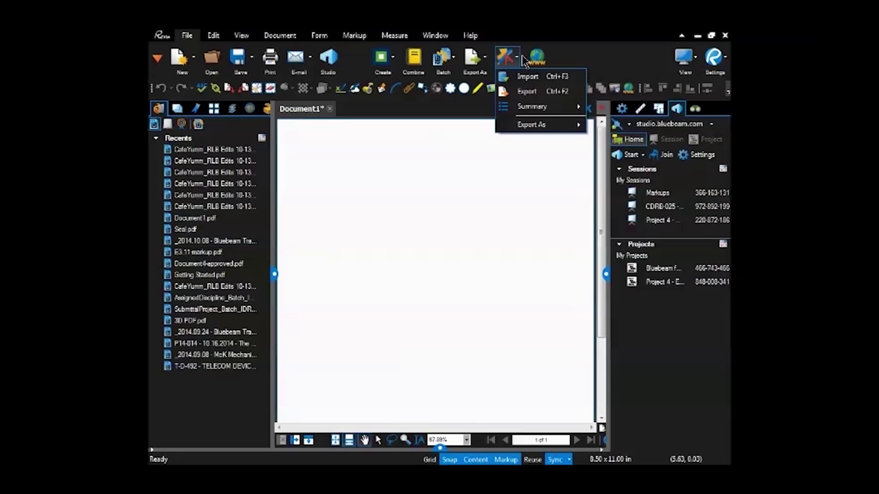
pyautogui.click(596, 65)
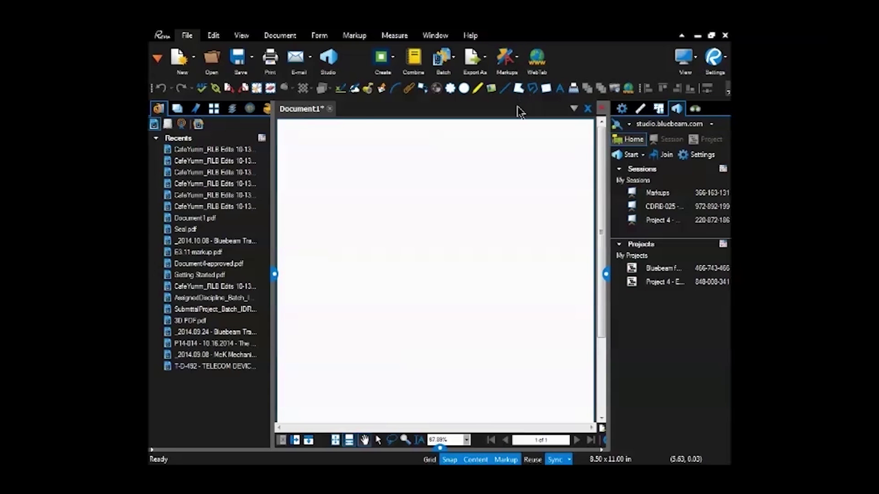
# Open and close a Google web tab, then browse the Edit ribbon's History, Clipboard and Content menus
pyautogui.hotkey('ctrl', 't')
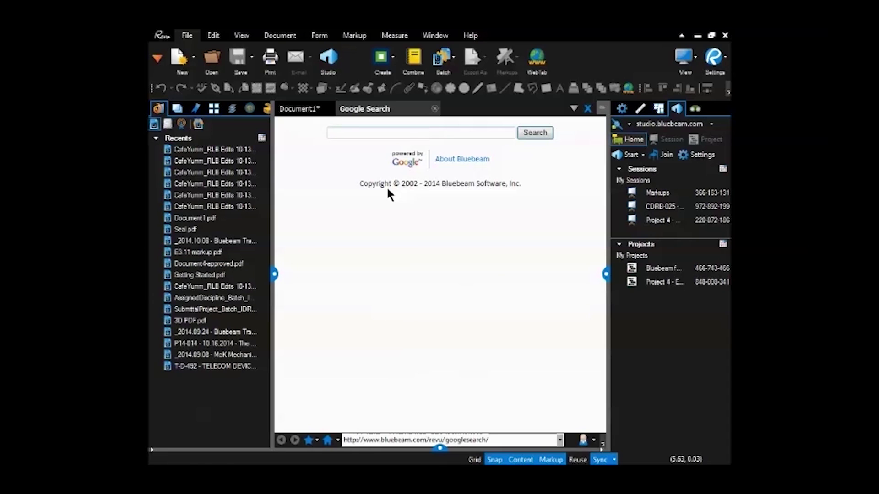
pyautogui.click(434, 109)
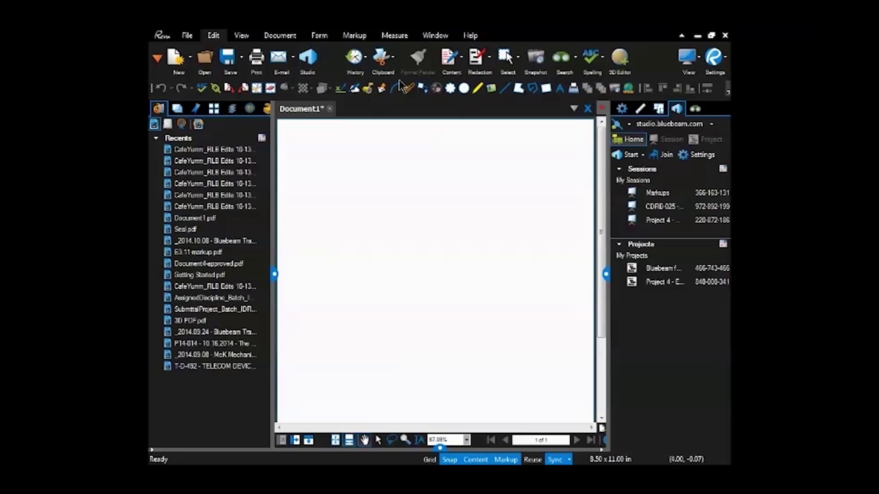
pyautogui.click(365, 57)
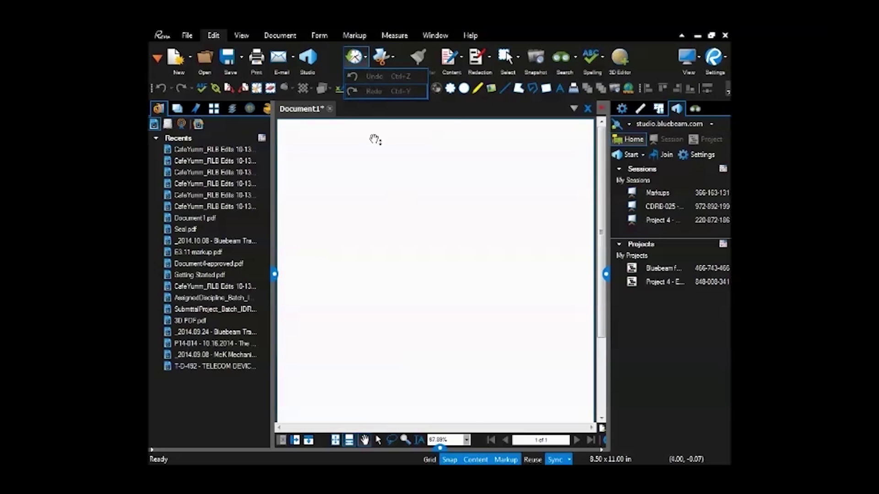
pyautogui.click(377, 118)
pyautogui.click(383, 57)
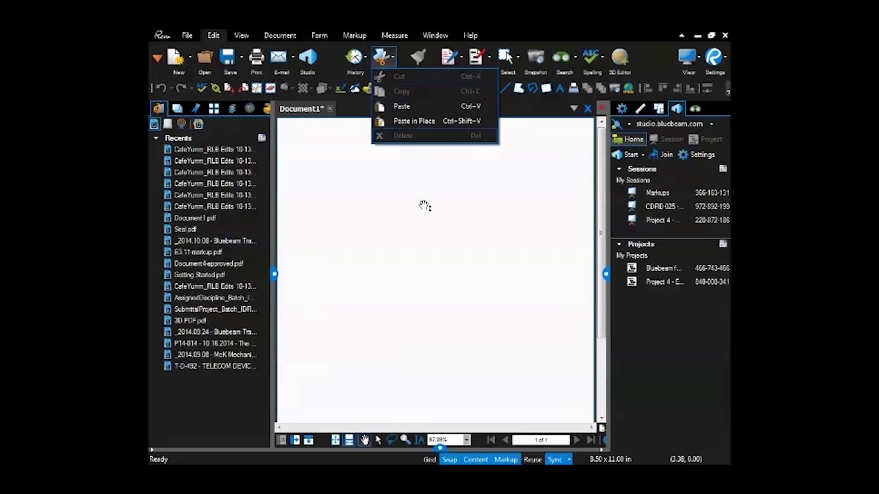
pyautogui.click(426, 205)
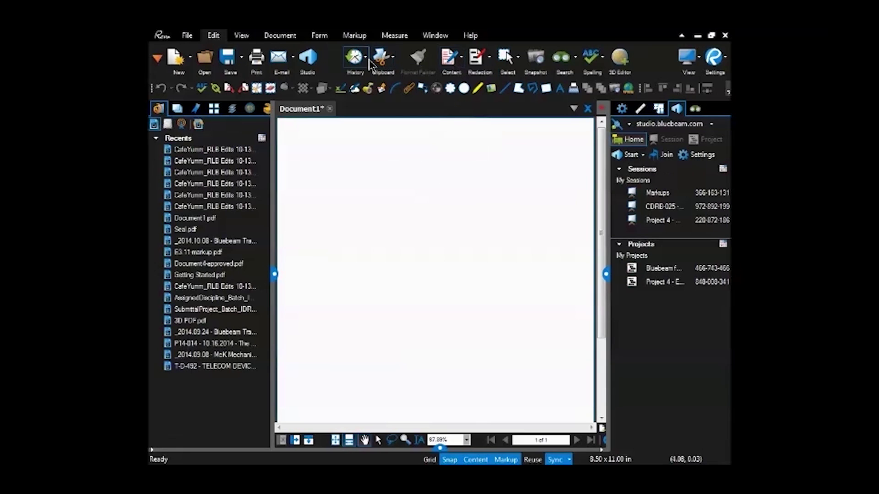
pyautogui.click(461, 57)
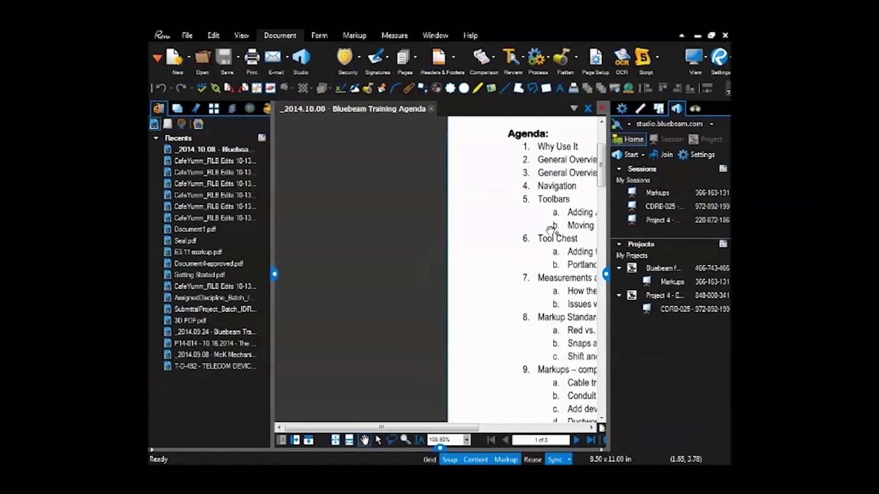
# Zoom into the agenda list and switch to Edit Text mode with the text properties shown
pyautogui.moveTo(552, 229); pyautogui.dragTo(396, 238)
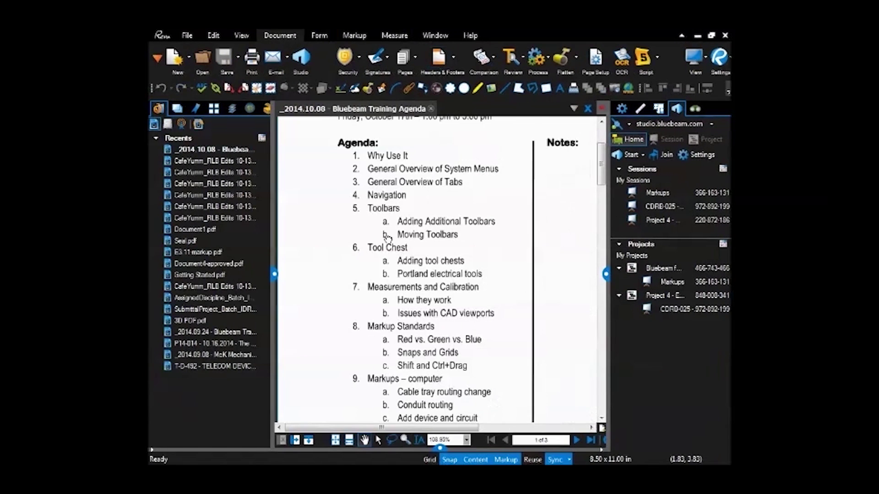
pyautogui.scroll(1, 420, 202)
pyautogui.scroll(2, 526, 59)
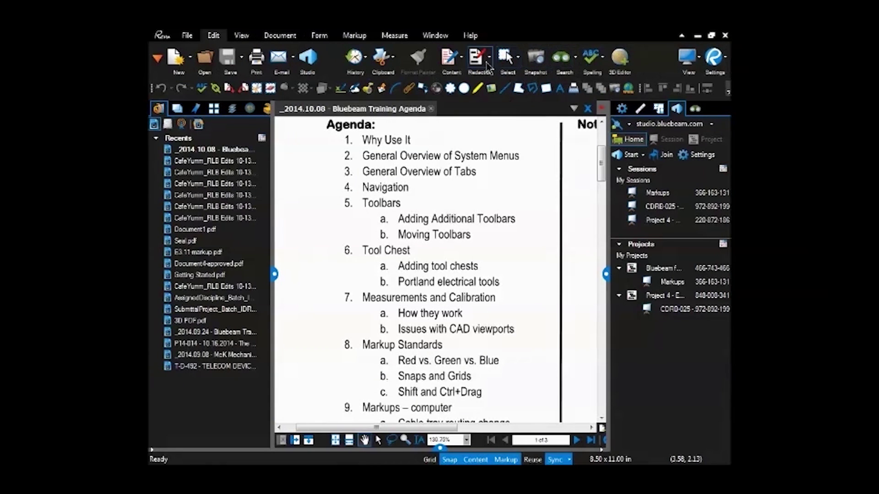
pyautogui.click(462, 57)
pyautogui.click(481, 89)
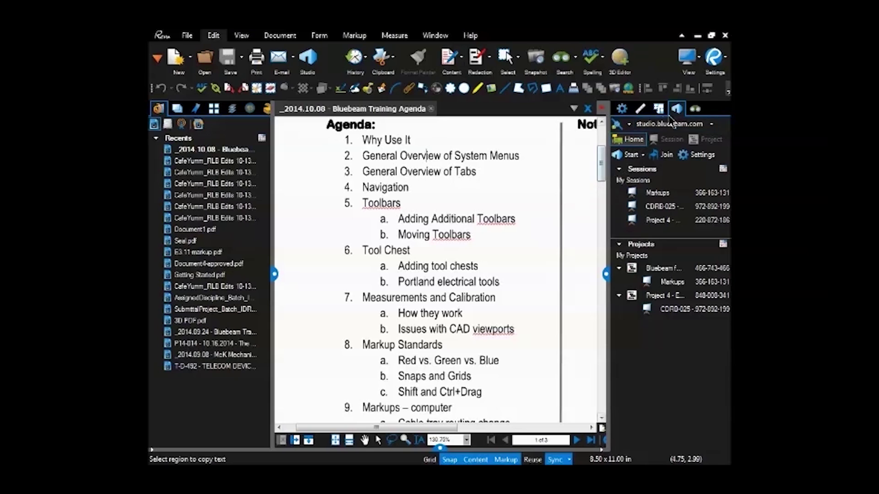
pyautogui.click(623, 109)
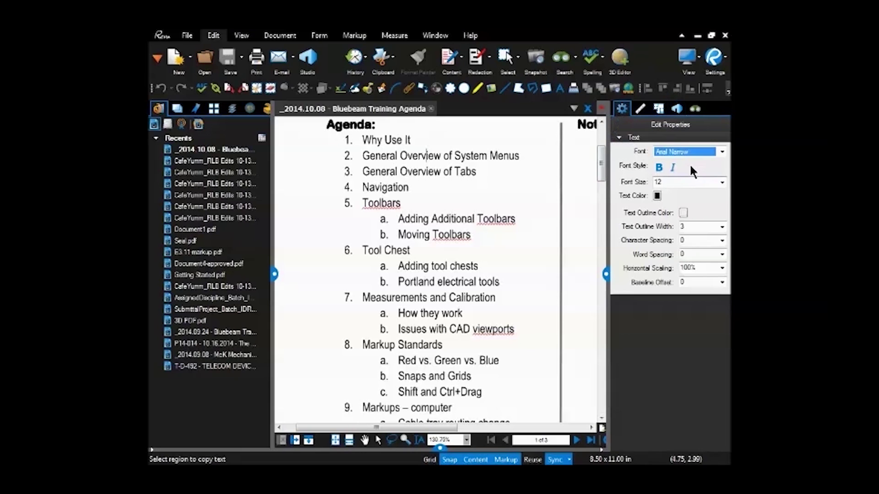
# Edit the second agenda item's text, setting its font to Verdana
pyautogui.click(434, 167)
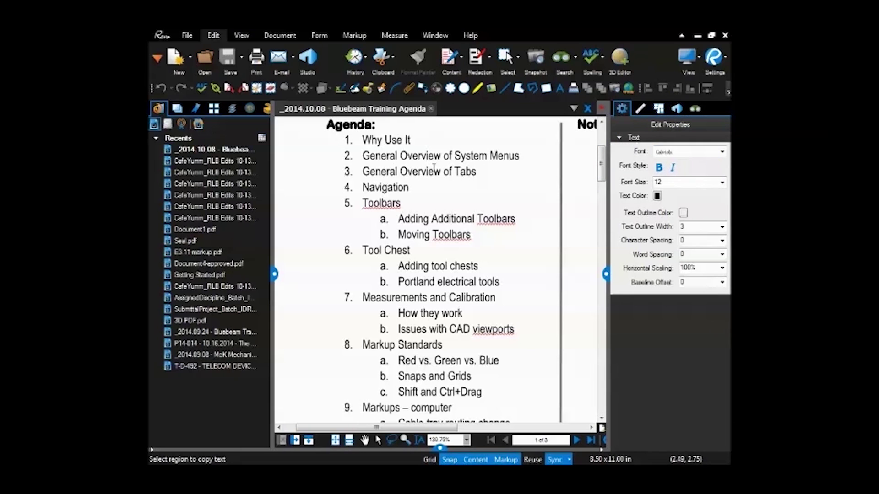
pyautogui.write('g')
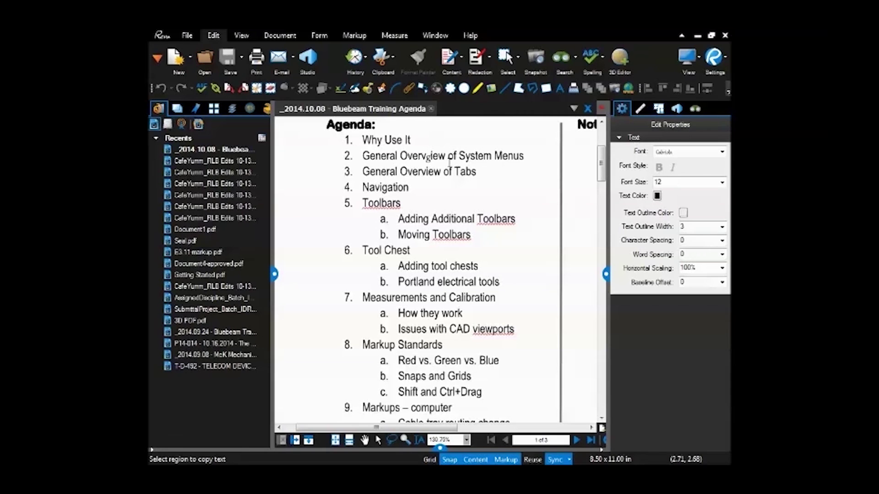
pyautogui.click(707, 151)
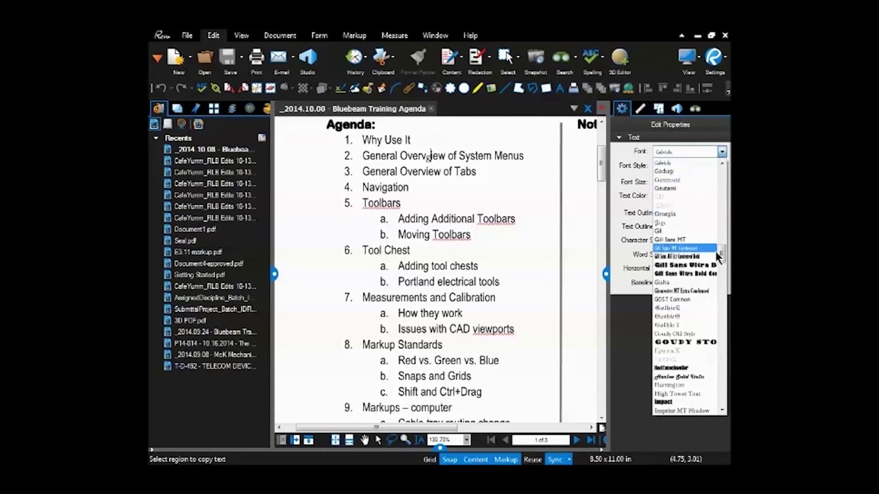
pyautogui.moveTo(721, 251)
pyautogui.mouseDown()
pyautogui.moveTo(721, 195)
pyautogui.moveTo(725, 251)
pyautogui.mouseUp()
pyautogui.click(722, 152)
pyautogui.click(690, 172)
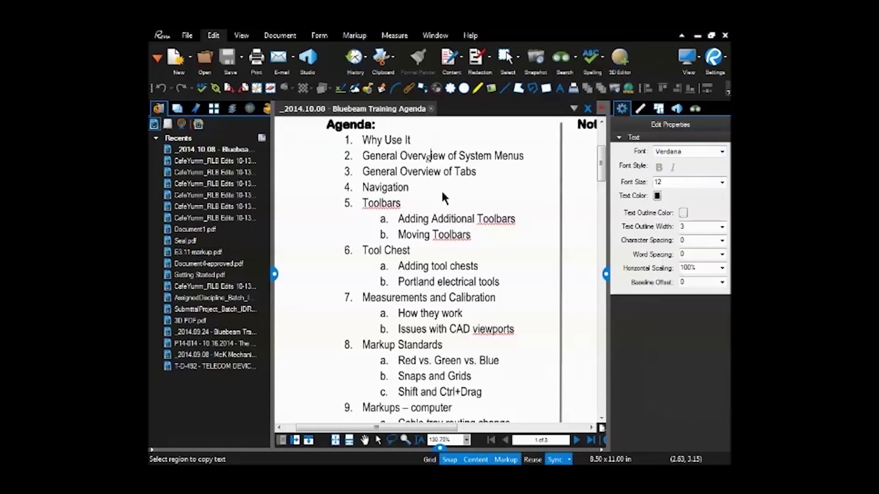
pyautogui.write('sefsd')
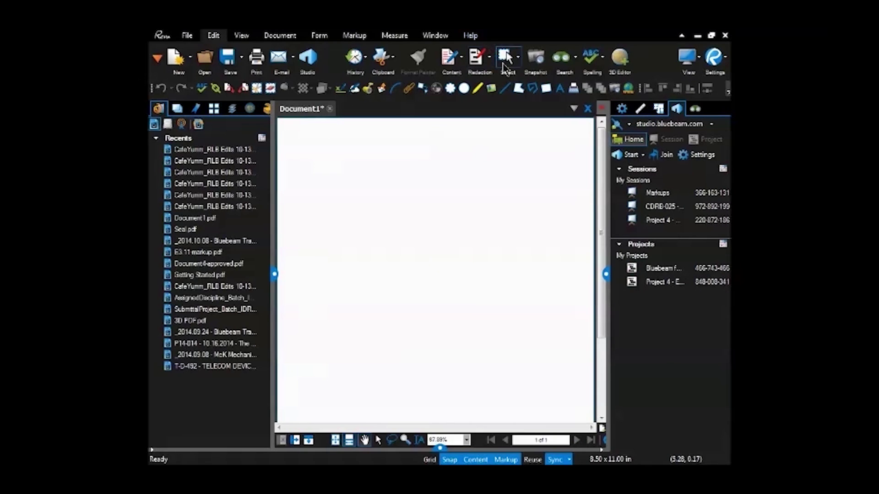
# Select the line 'General Overview of System Menus' using Select Text mode
pyautogui.click(518, 58)
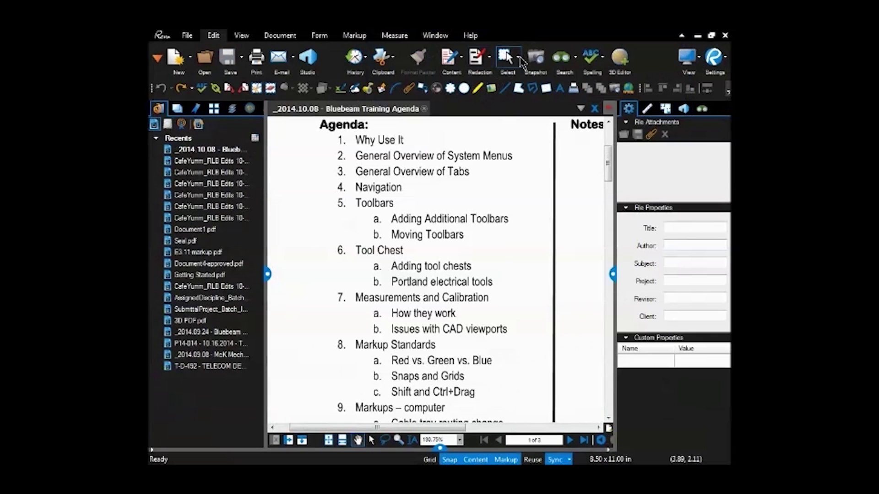
pyautogui.click(518, 57)
pyautogui.click(527, 84)
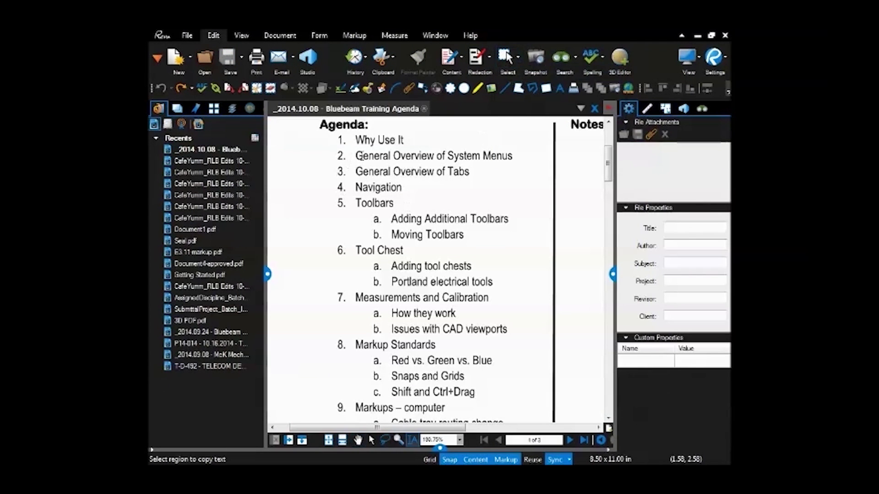
pyautogui.moveTo(355, 158); pyautogui.dragTo(513, 160)
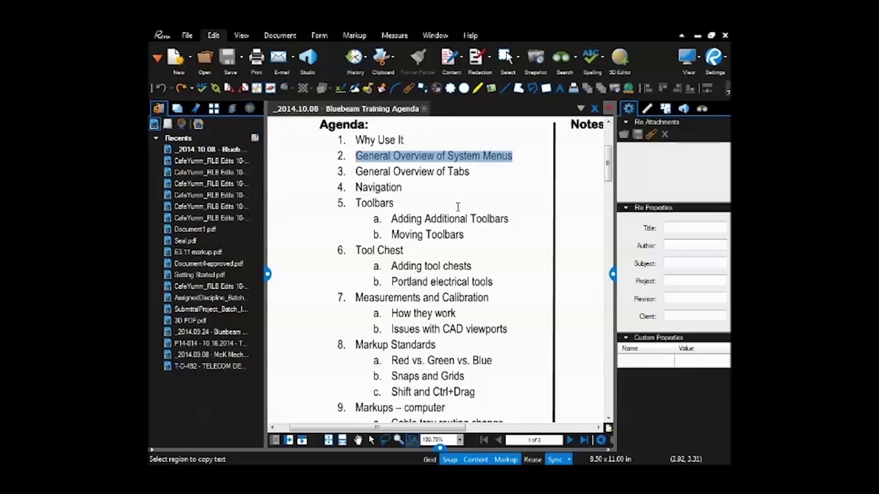
# Switch to Lasso selection and loop a lasso around part of the agenda
pyautogui.click(518, 60)
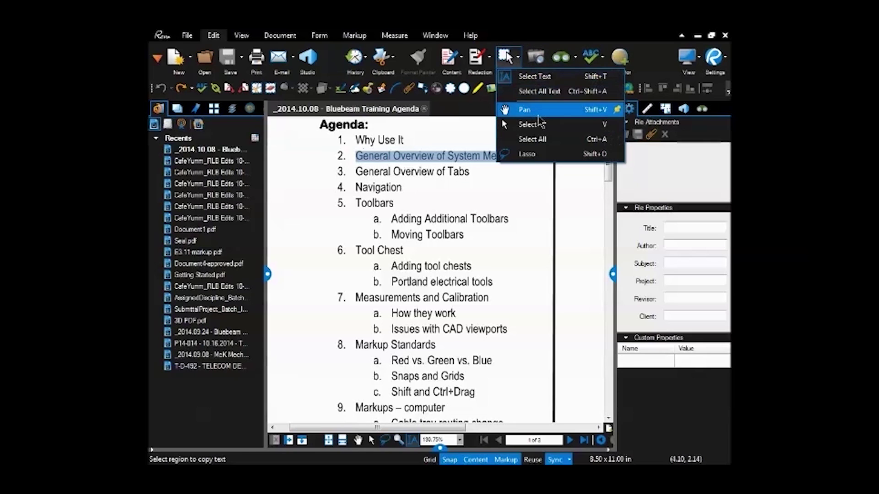
pyautogui.click(526, 153)
pyautogui.moveTo(424, 146)
pyautogui.mouseDown()
pyautogui.moveTo(397, 173)
pyautogui.moveTo(391, 233)
pyautogui.moveTo(437, 156)
pyautogui.moveTo(422, 146)
pyautogui.mouseUp()
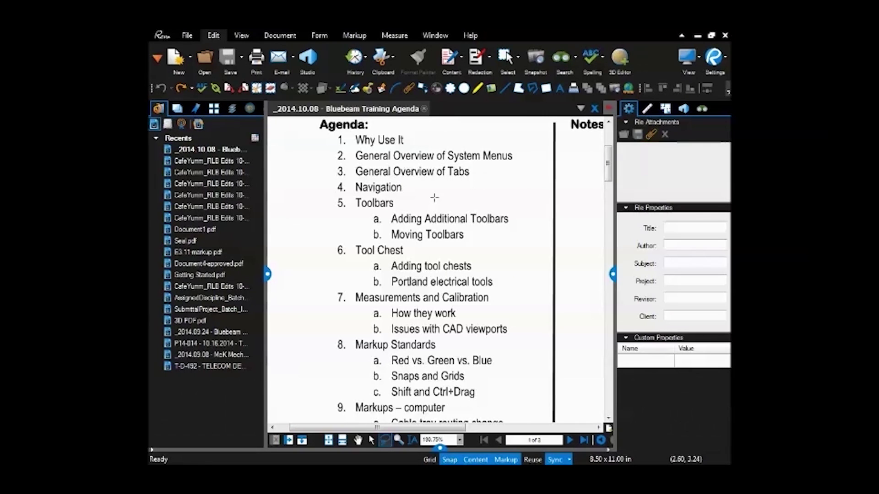
pyautogui.hscroll(3, 476, 243)
pyautogui.moveTo(478, 194)
pyautogui.mouseDown()
pyautogui.moveTo(499, 189)
pyautogui.moveTo(456, 200)
pyautogui.moveTo(475, 191)
pyautogui.moveTo(478, 203)
pyautogui.mouseUp()
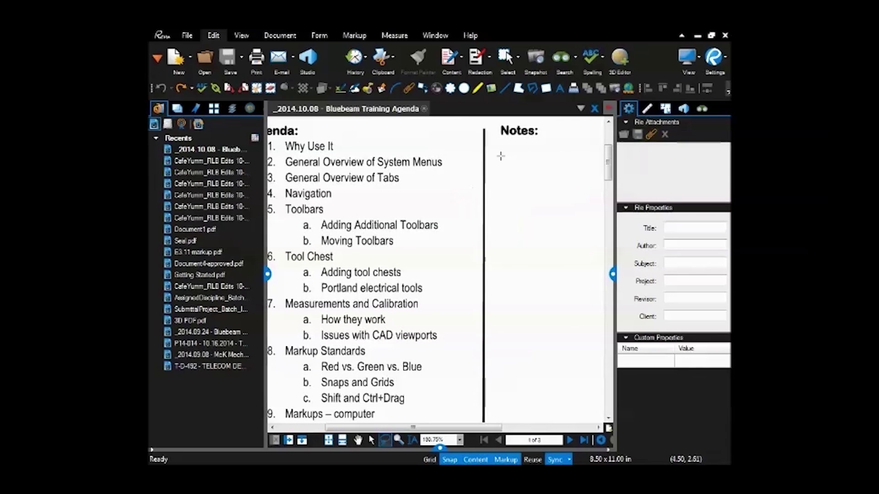
# Draw a three-corner triangle markup with the Polygon tool, then open the CafeYumm_RLB Edits drawing
pyautogui.click(505, 88)
pyautogui.click(519, 88)
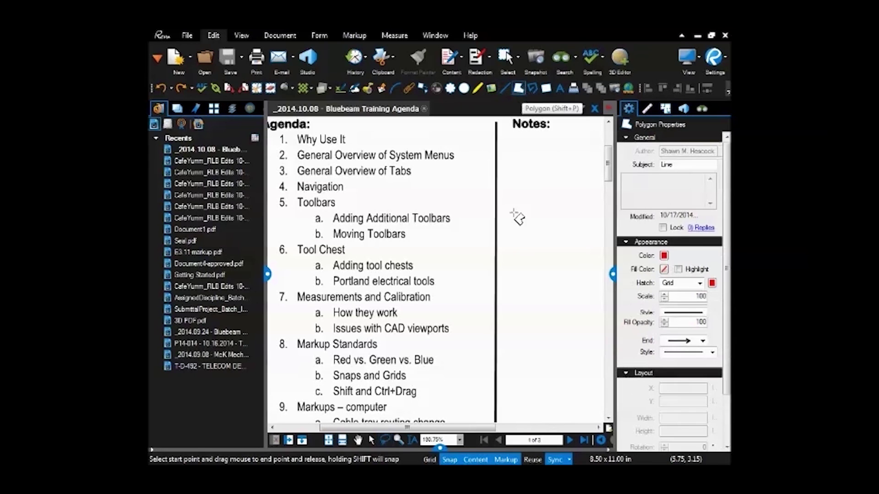
pyautogui.click(467, 279)
pyautogui.click(530, 217)
pyautogui.doubleClick(530, 270)
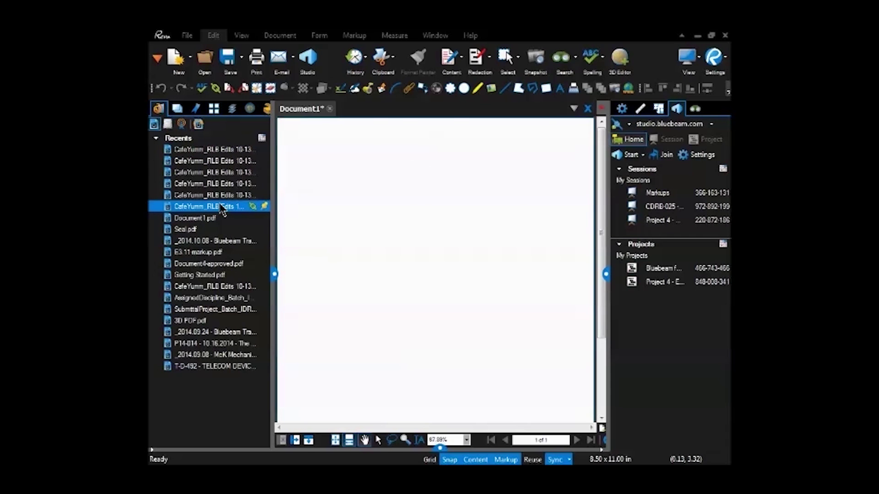
pyautogui.click(222, 207)
# Run a Visual search using the half-filled triangle symbol as the sample, finding 17 matches
pyautogui.scroll(5, 313, 236)
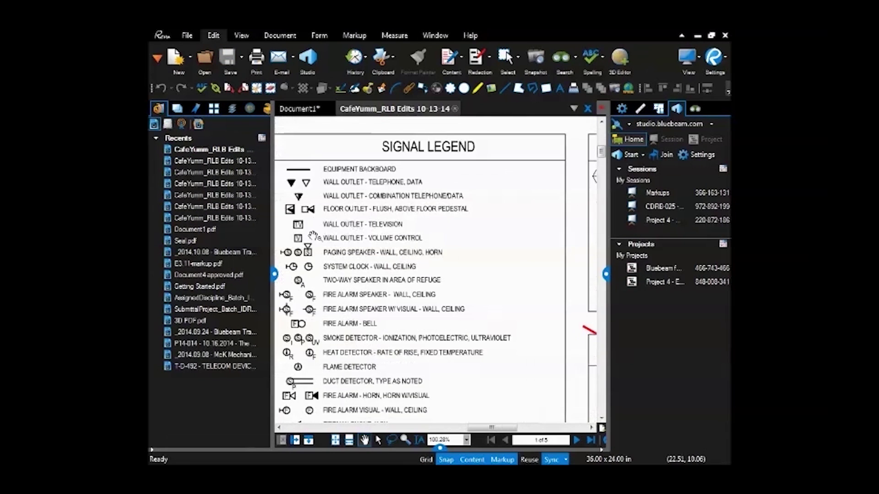
pyautogui.scroll(-3, 314, 236)
pyautogui.scroll(-3, 488, 274)
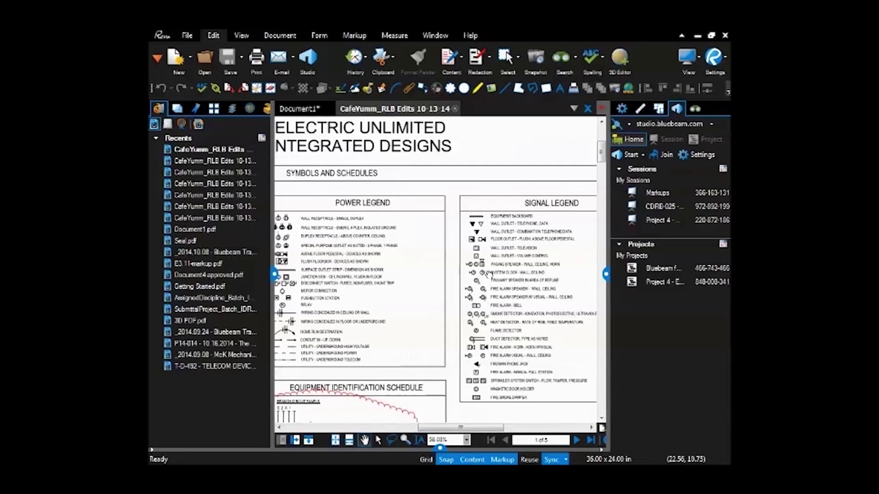
pyautogui.scroll(10, 489, 275)
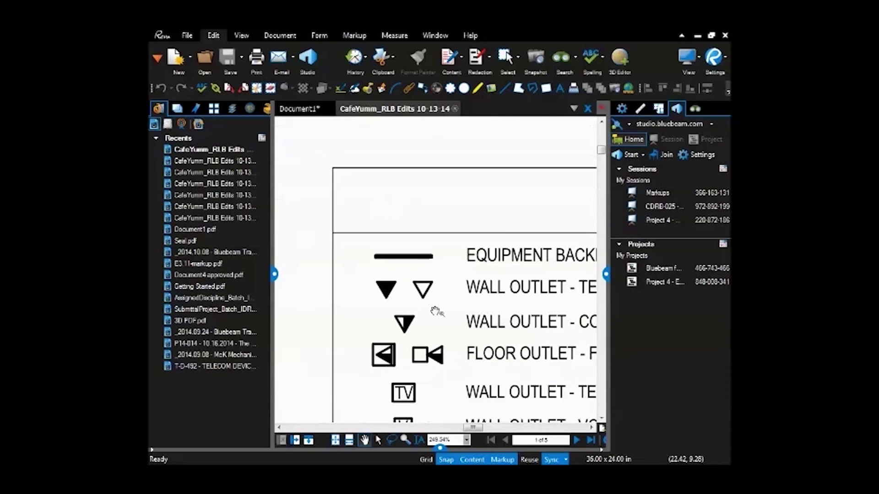
pyautogui.scroll(3, 437, 312)
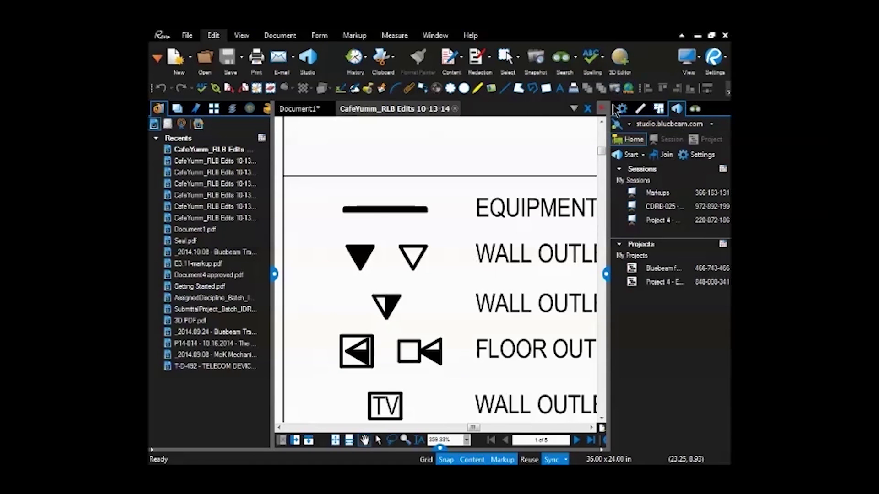
pyautogui.click(564, 59)
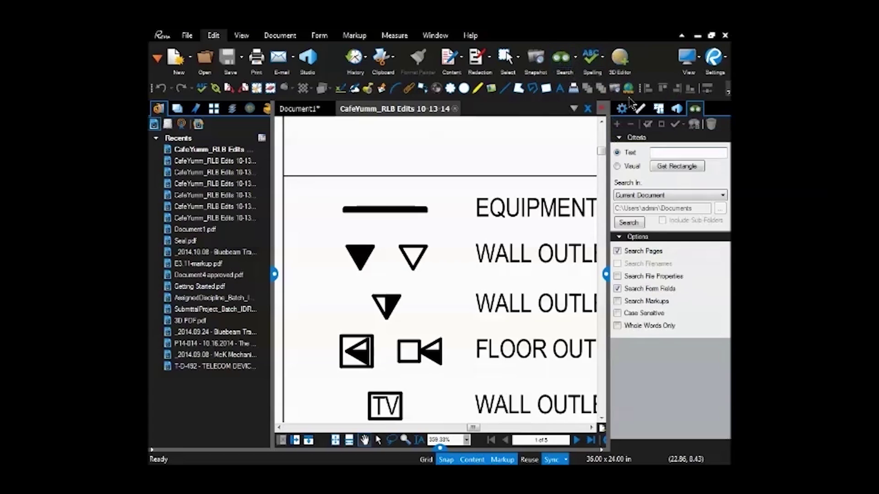
pyautogui.click(651, 153)
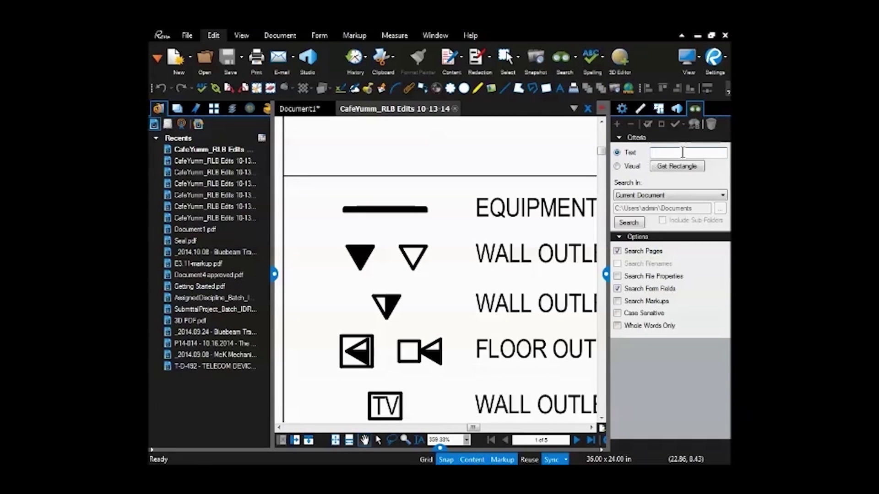
pyautogui.click(618, 166)
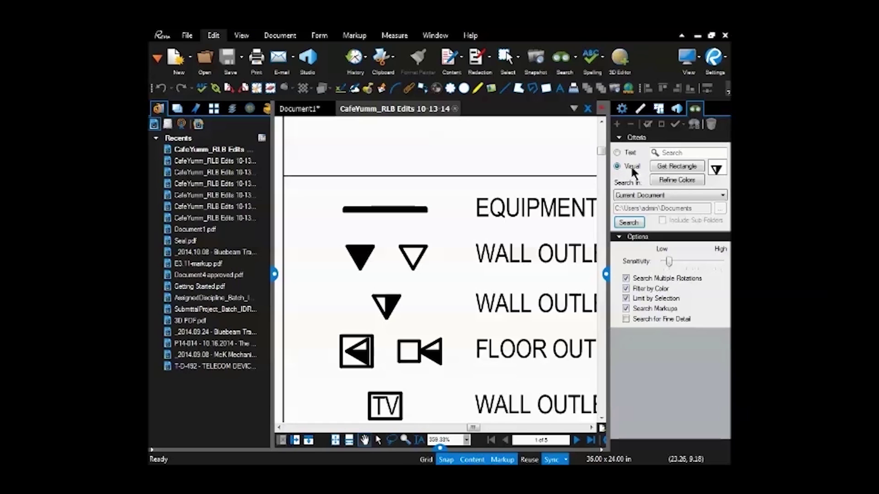
pyautogui.click(680, 165)
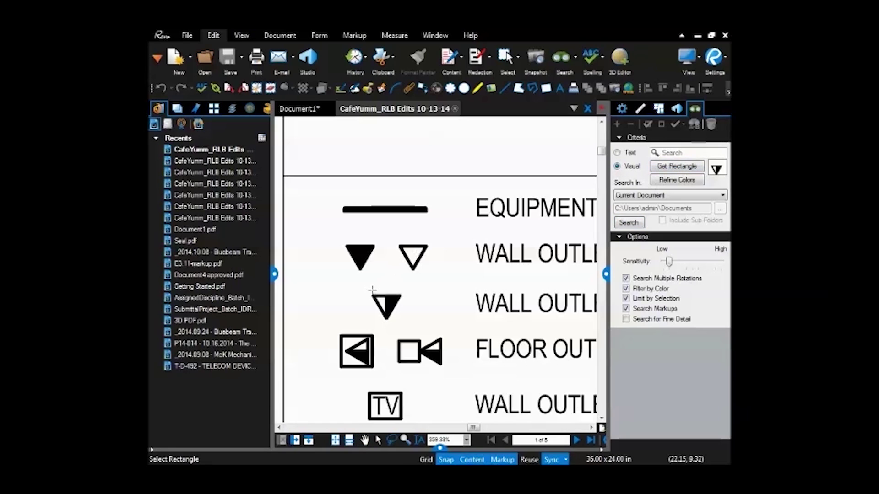
pyautogui.moveTo(365, 288); pyautogui.dragTo(409, 330)
pyautogui.click(628, 223)
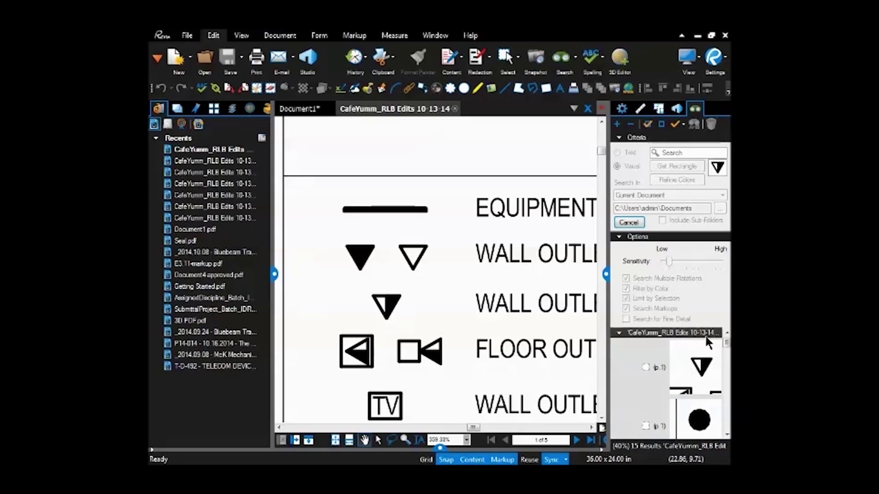
# Count the first triangle match as a measurement and highlight the top result in yellow
pyautogui.click(710, 364)
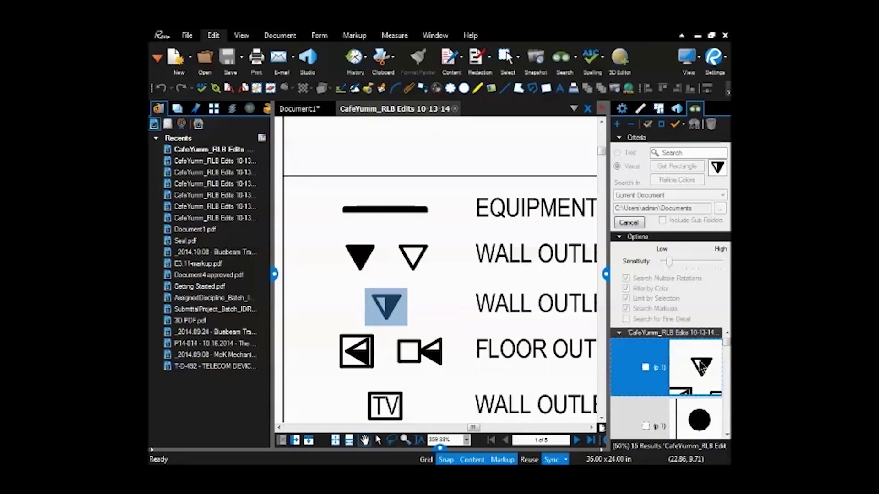
pyautogui.rightClick(702, 367)
pyautogui.click(698, 395)
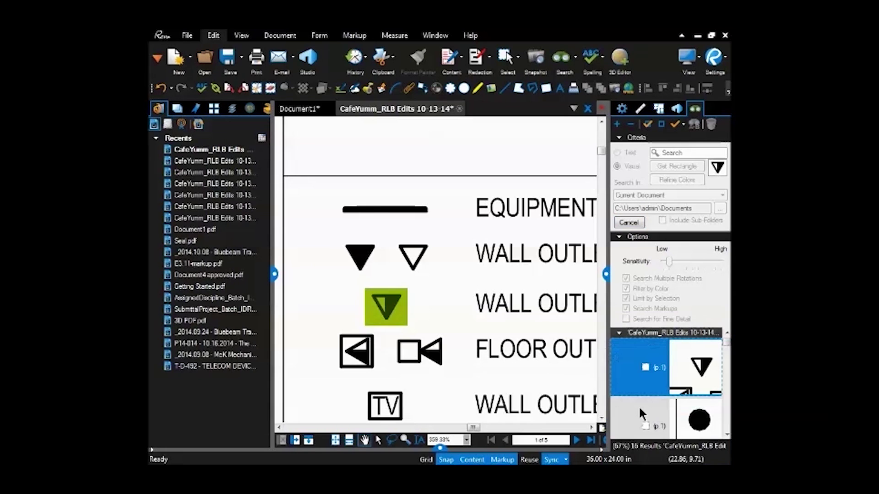
pyautogui.scroll(-2, 698, 345)
pyautogui.click(692, 350)
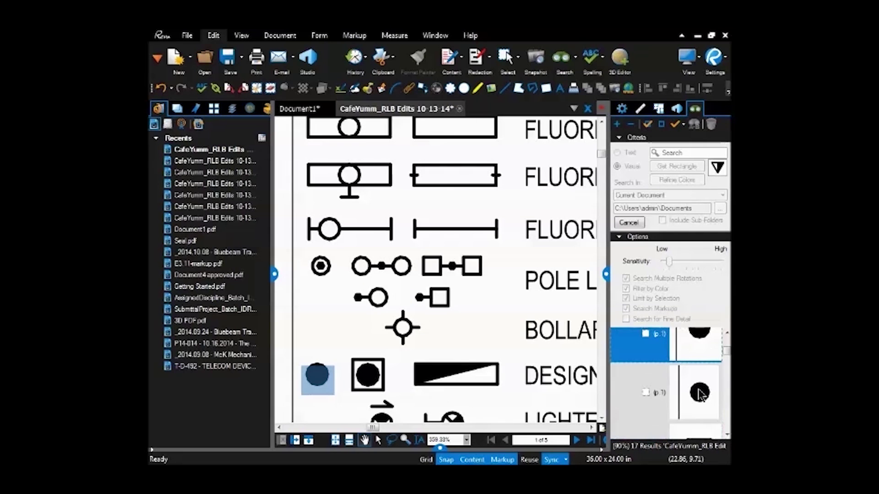
pyautogui.click(696, 366)
pyautogui.rightClick(696, 365)
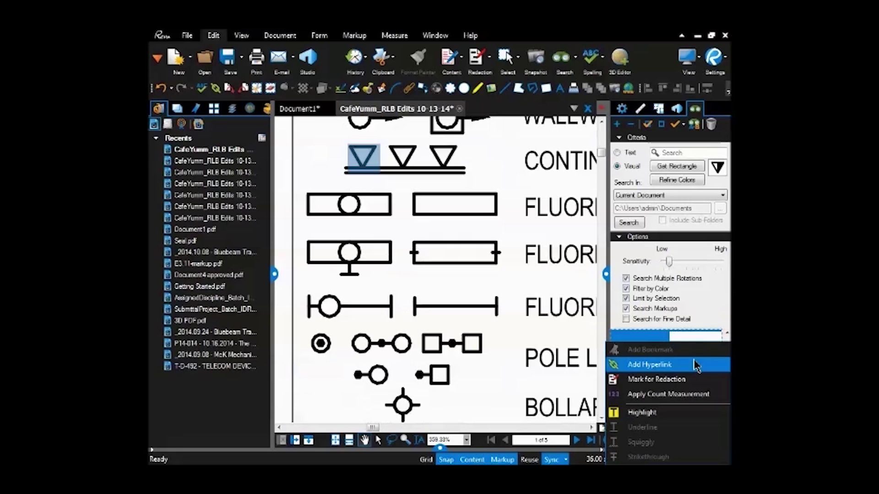
pyautogui.click(642, 412)
pyautogui.scroll(1, 417, 314)
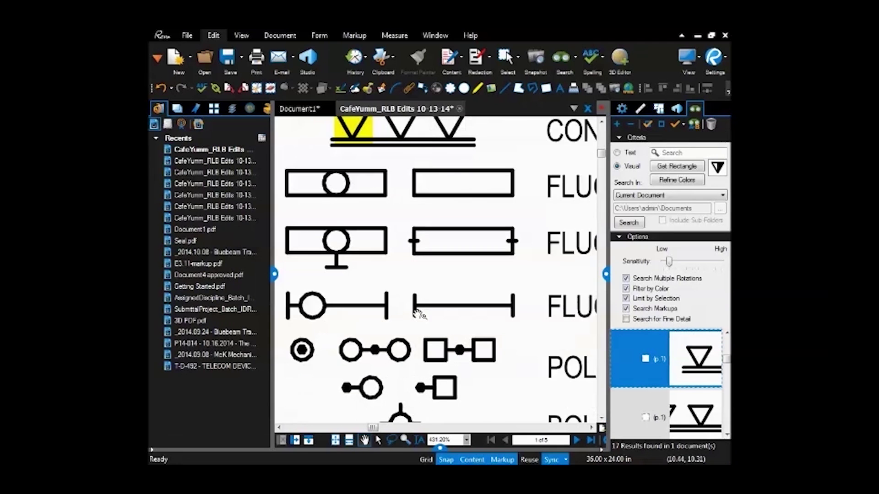
pyautogui.scroll(-2, 418, 314)
# Show the Markups List, sort it by Date newest first to find the highlights, then hide it
pyautogui.click(440, 448)
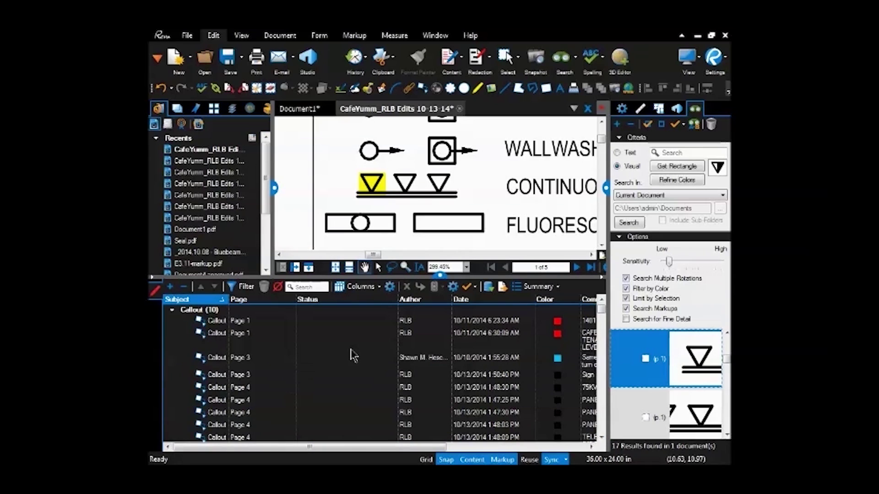
pyautogui.click(465, 304)
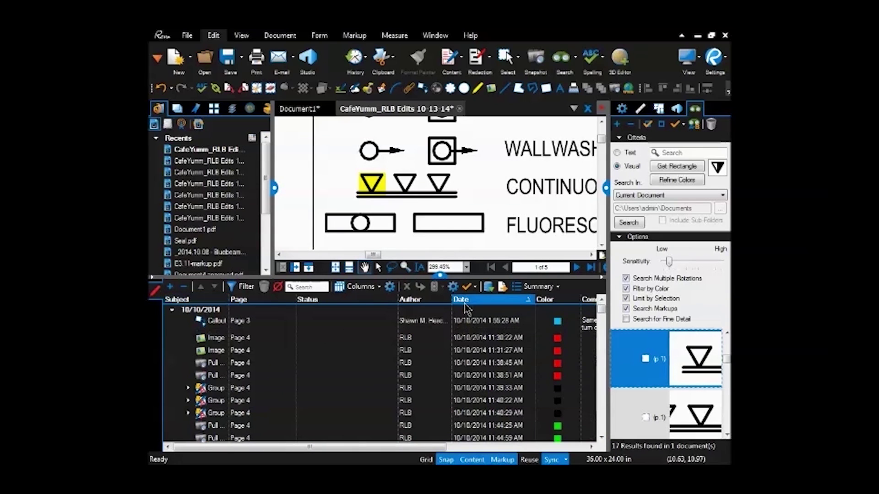
pyautogui.click(473, 338)
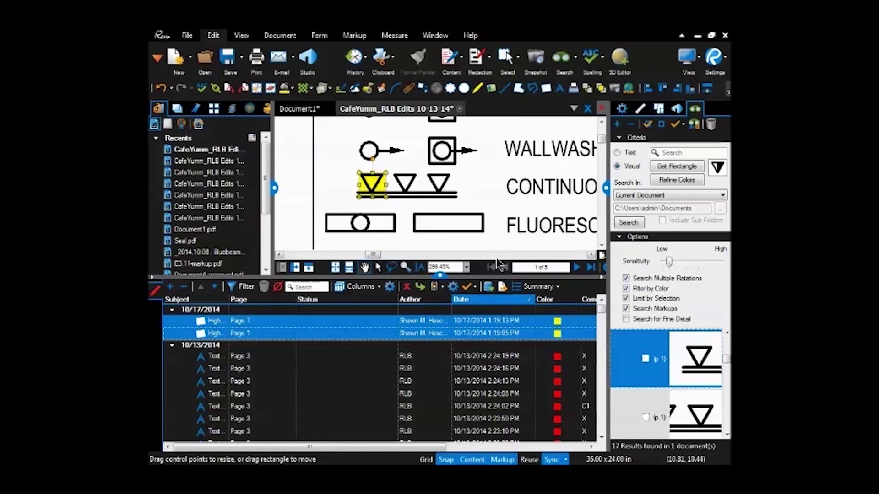
pyautogui.hotkey('alt', 'l')
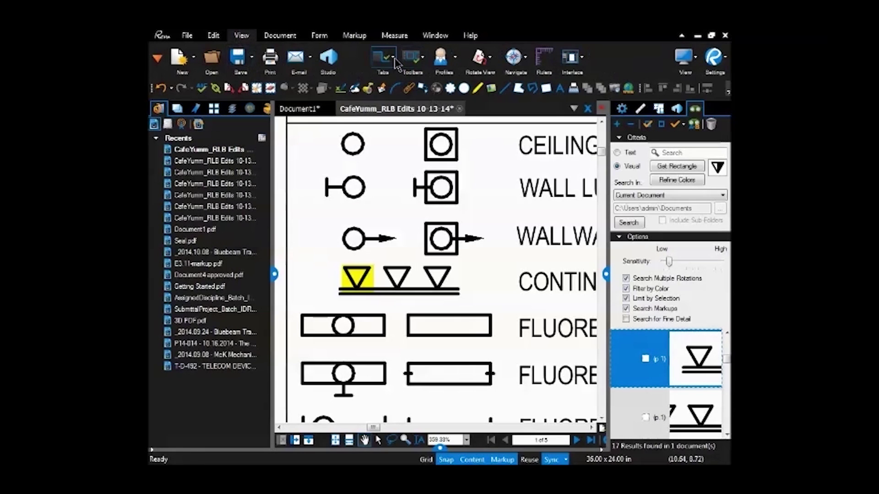
# Browse the View tab's Tabs list, then open the Toolbars list showing Alignment and iRev Standard enabled
pyautogui.click(394, 64)
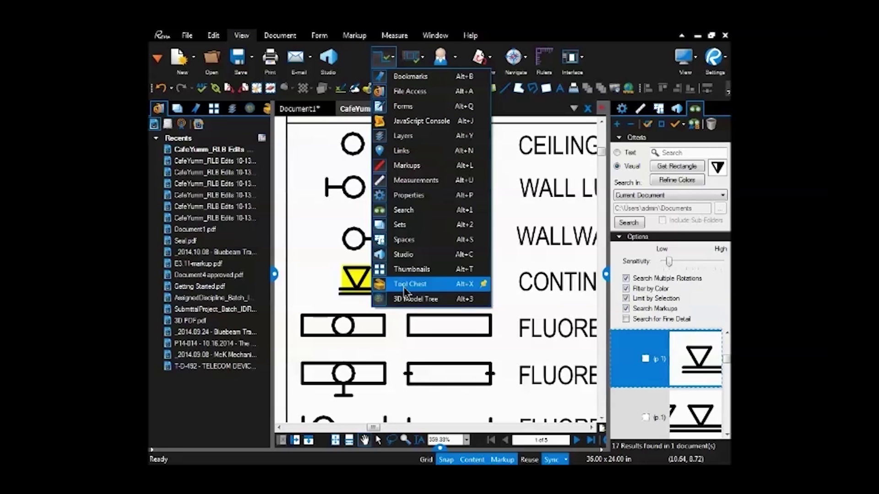
pyautogui.click(392, 61)
pyautogui.click(385, 57)
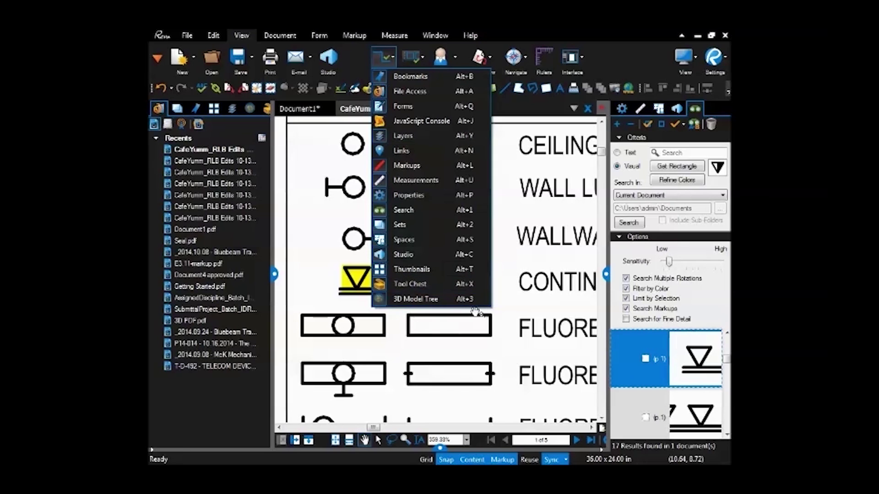
pyautogui.click(422, 71)
pyautogui.click(422, 71)
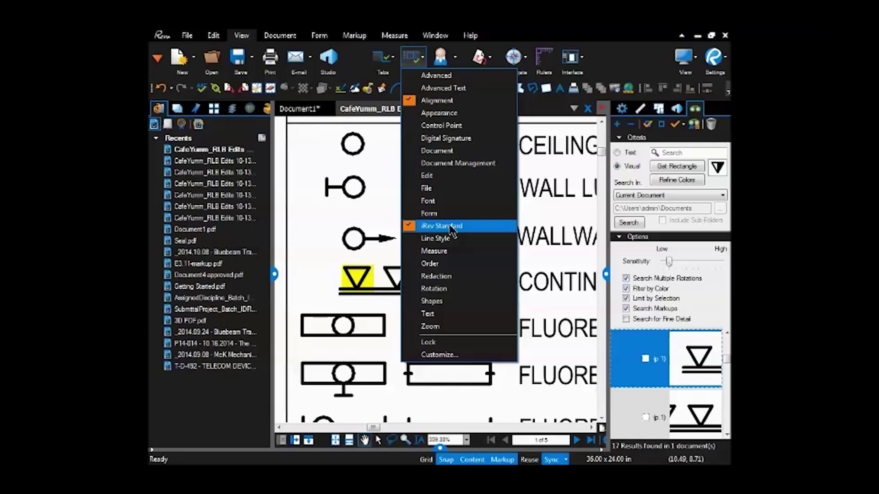
pyautogui.click(441, 356)
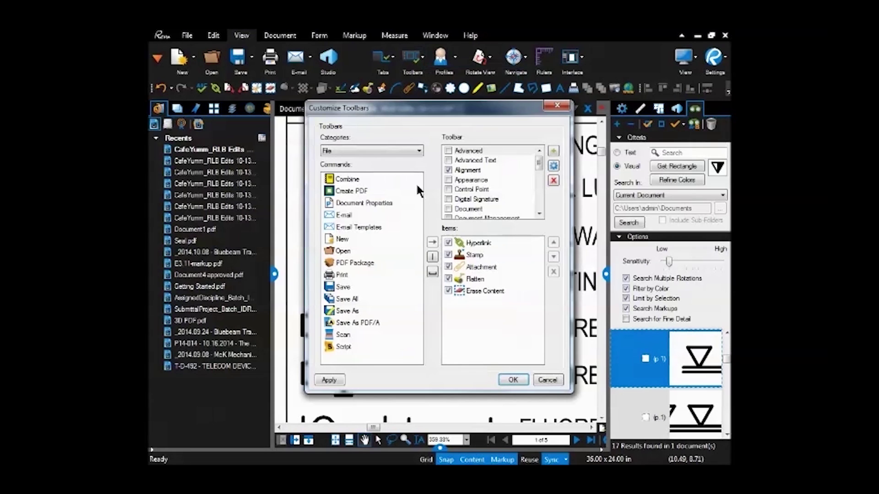
pyautogui.moveTo(437, 117); pyautogui.dragTo(420, 197)
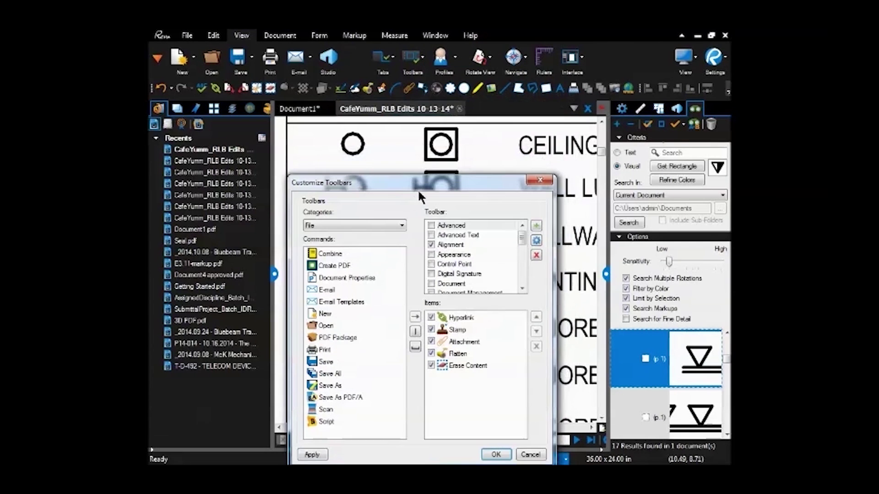
pyautogui.click(540, 453)
pyautogui.click(412, 57)
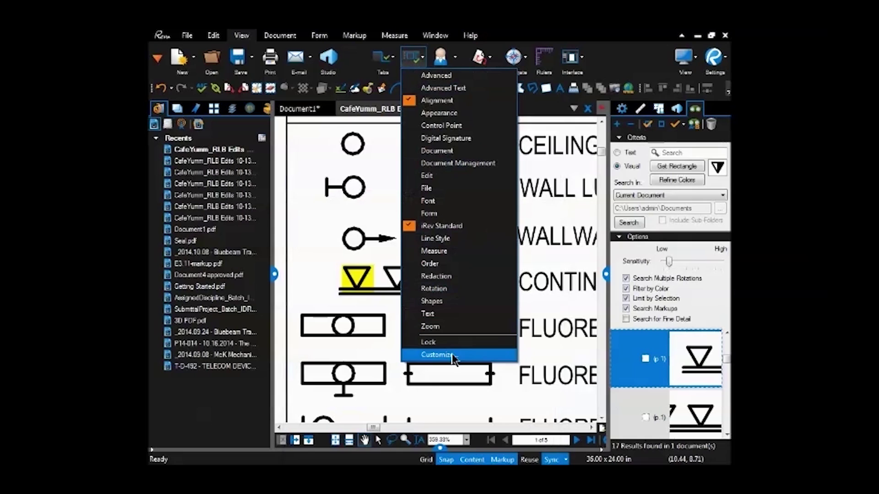
pyautogui.click(463, 357)
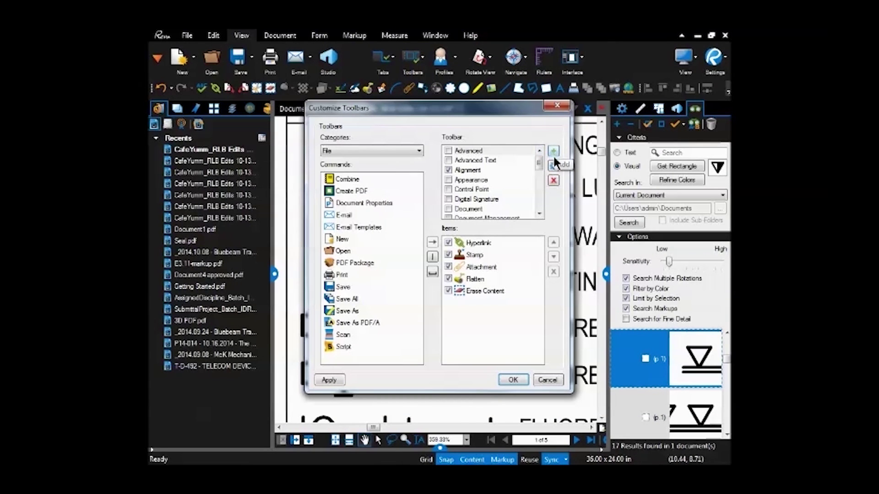
pyautogui.click(342, 149)
pyautogui.click(345, 167)
pyautogui.click(345, 147)
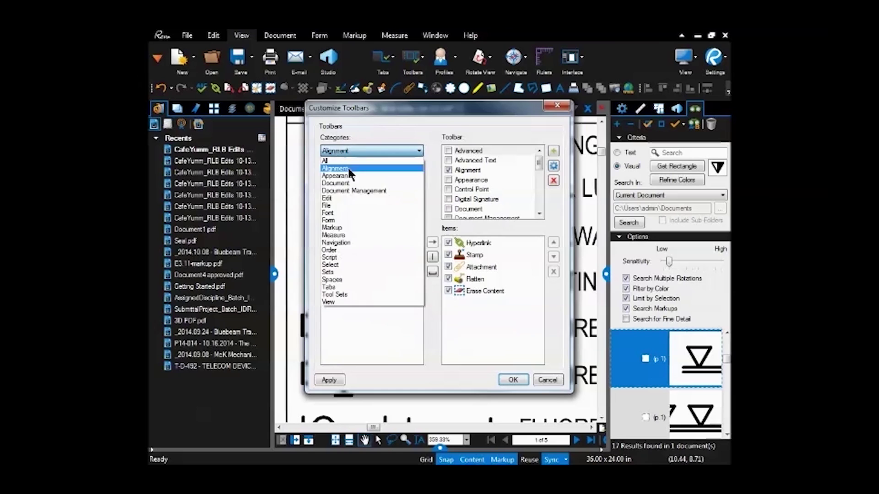
pyautogui.click(349, 169)
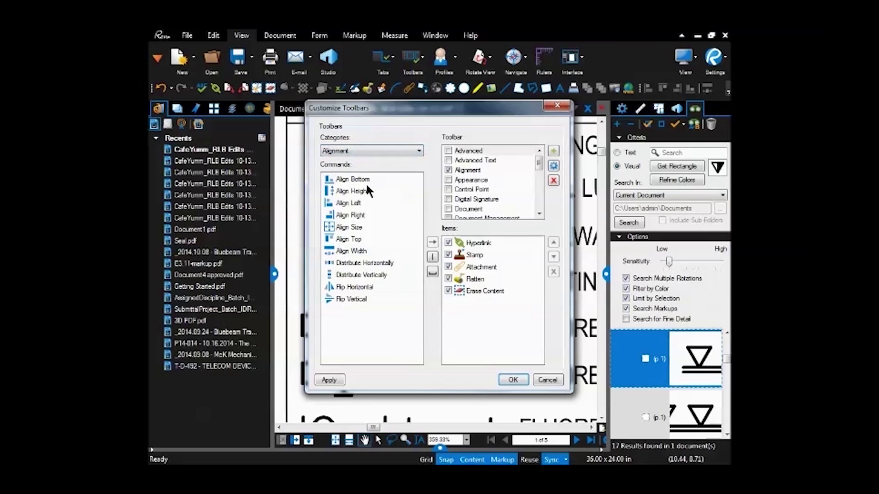
pyautogui.click(366, 182)
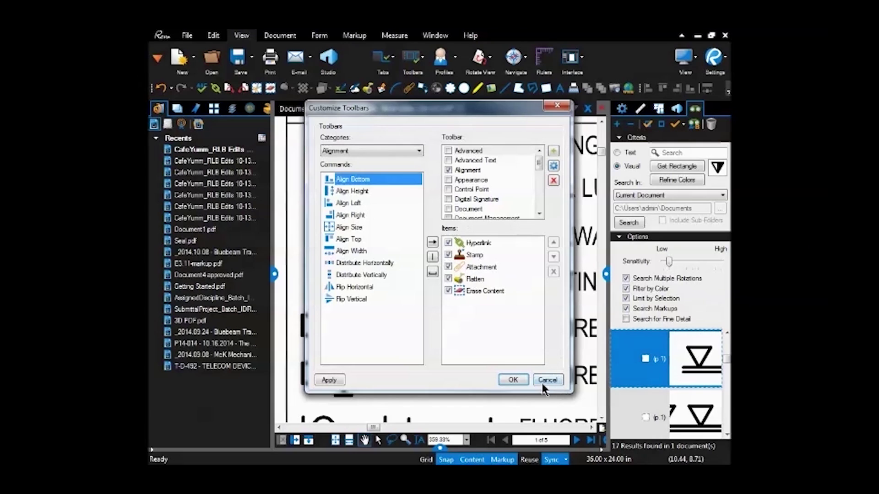
pyautogui.click(557, 384)
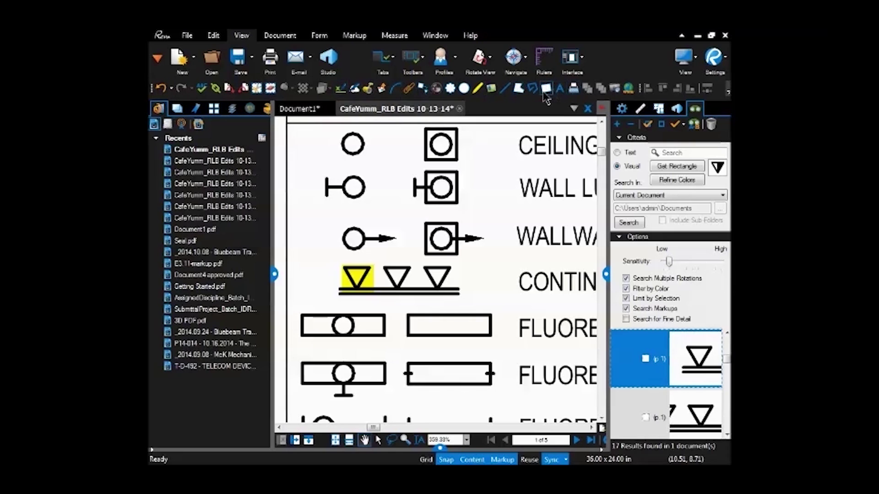
# Switch the workspace profile to Construction and back to IndiviRev, then glance at the Rotate View options
pyautogui.click(456, 67)
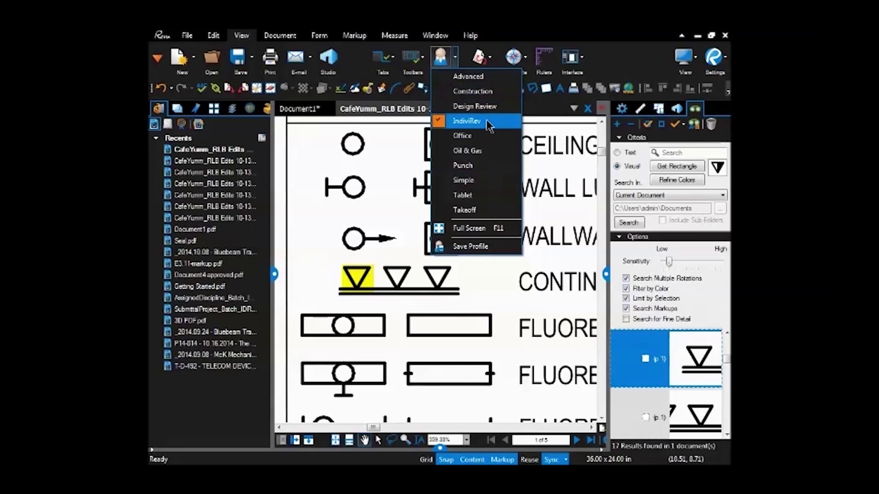
pyautogui.click(473, 92)
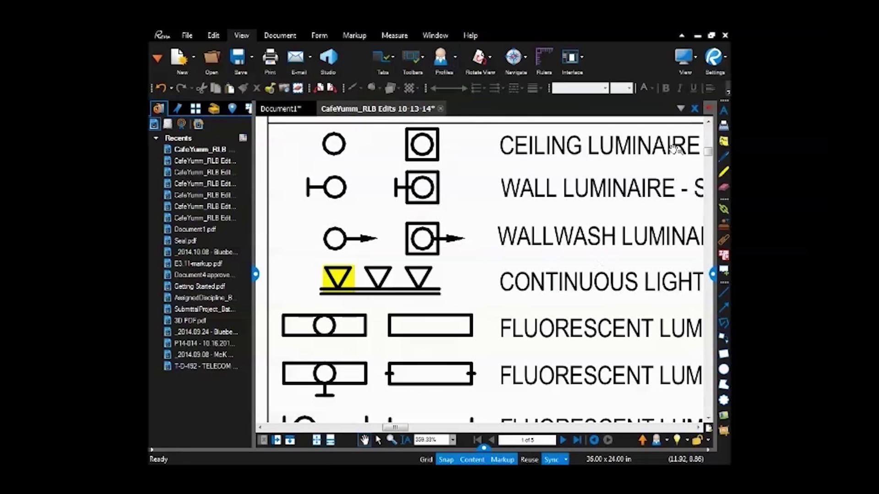
pyautogui.click(455, 58)
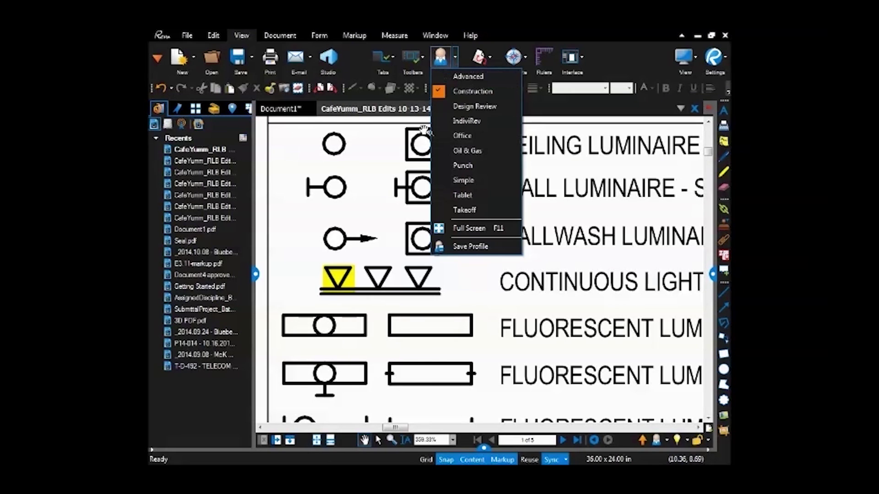
pyautogui.click(479, 120)
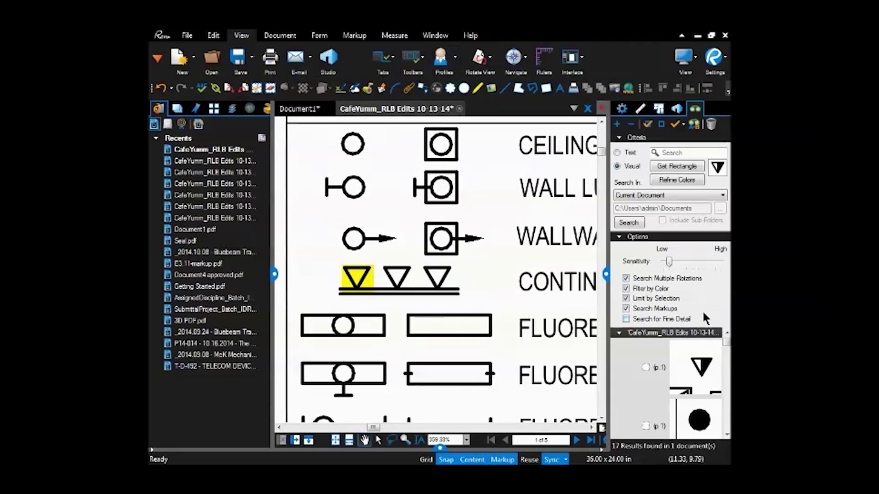
pyautogui.click(491, 62)
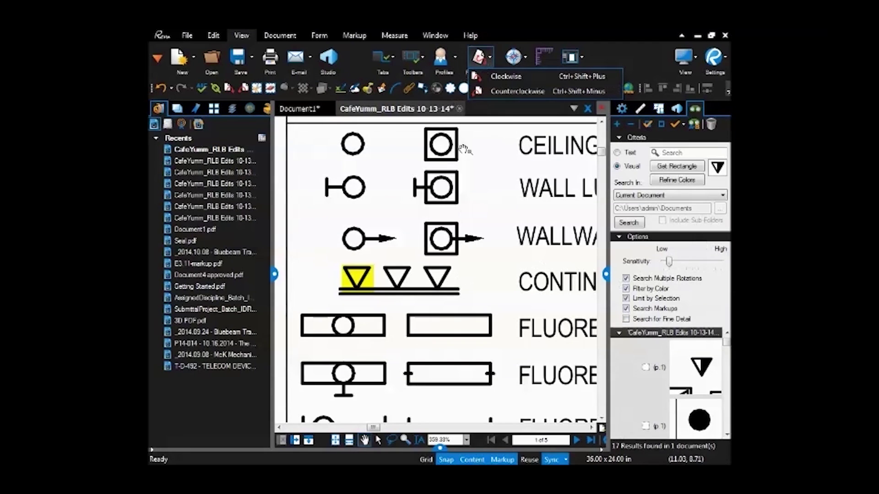
pyautogui.click(479, 124)
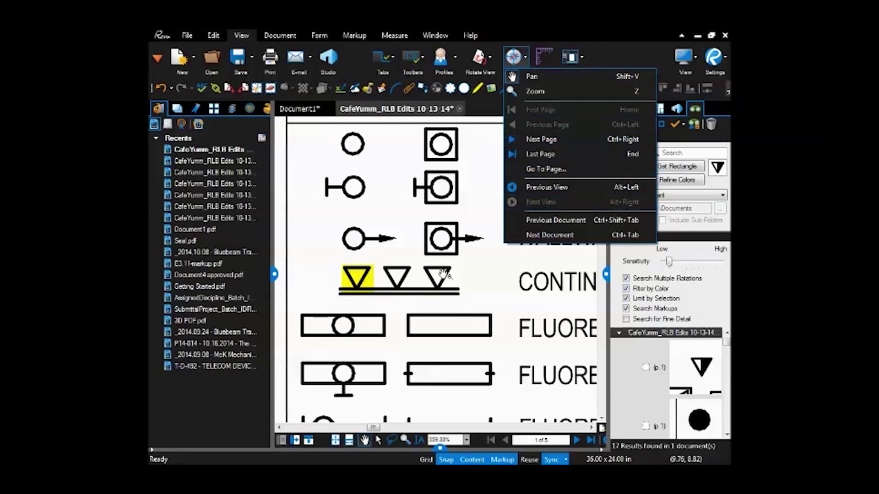
# Zoom in and out on the first sheet's legends with the mouse wheel
pyautogui.click(481, 310)
pyautogui.scroll(-5, 482, 302)
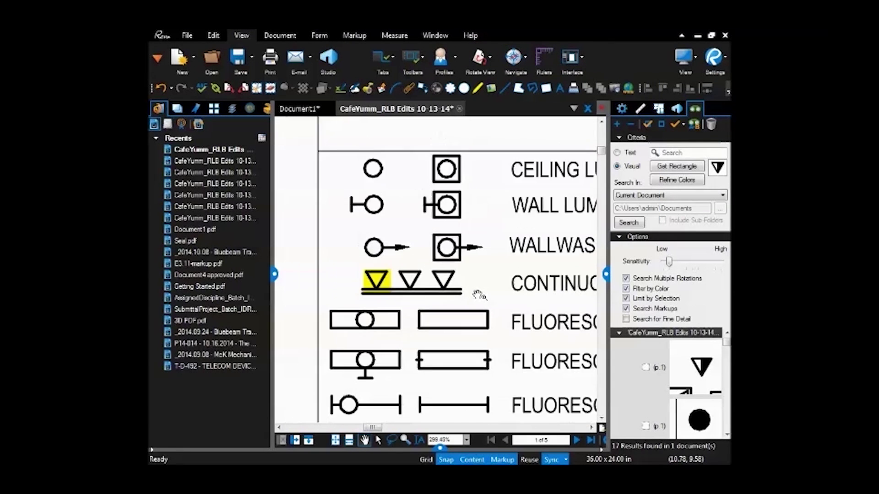
pyautogui.scroll(3, 483, 287)
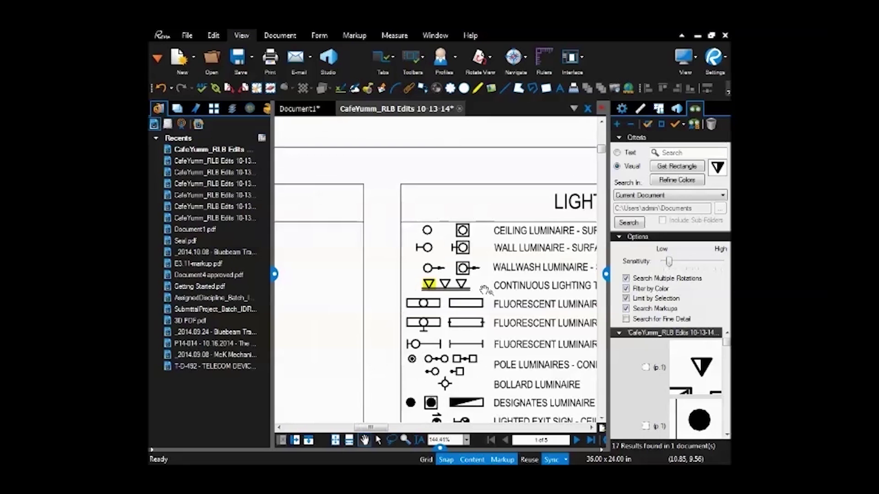
pyautogui.scroll(-2, 495, 295)
pyautogui.scroll(1, 494, 298)
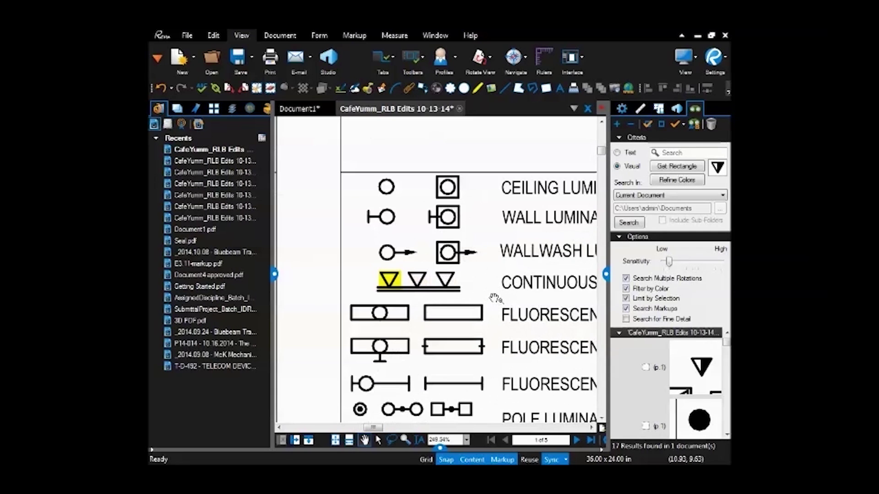
pyautogui.scroll(-2, 494, 300)
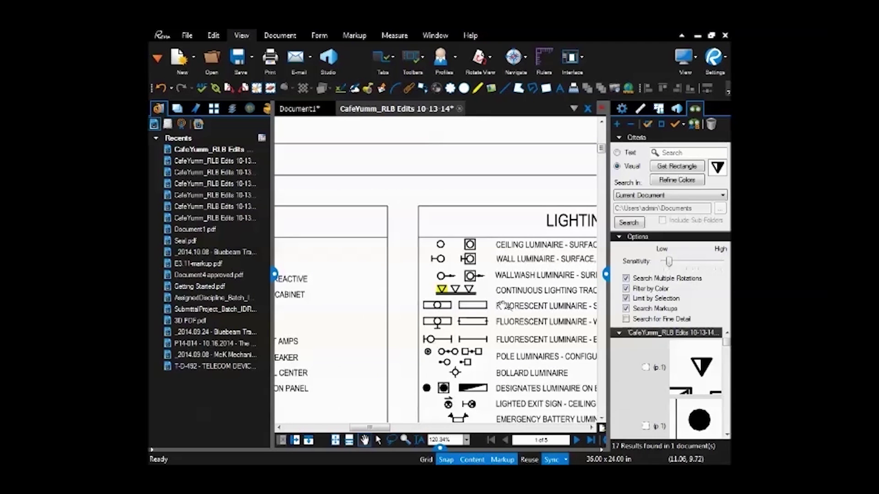
# Fit the whole page with One Full Page view and wheel through the sheet
pyautogui.click(335, 440)
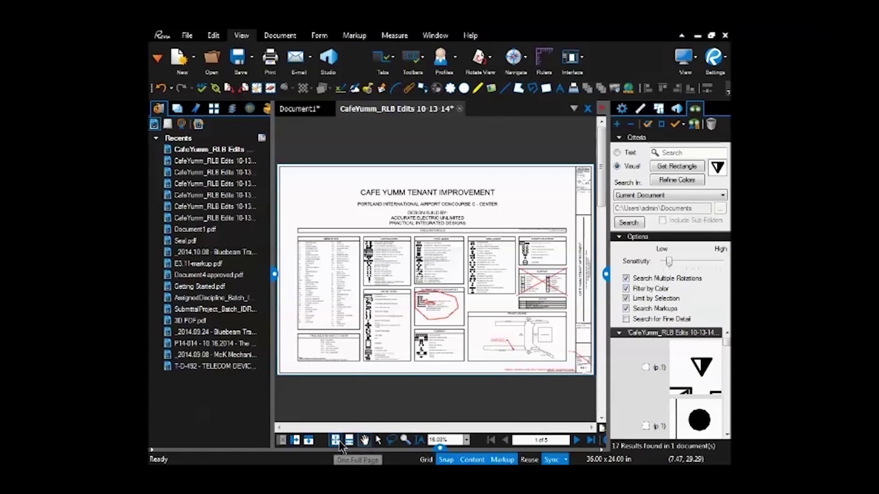
pyautogui.scroll(5, 490, 291)
pyautogui.scroll(-5, 489, 291)
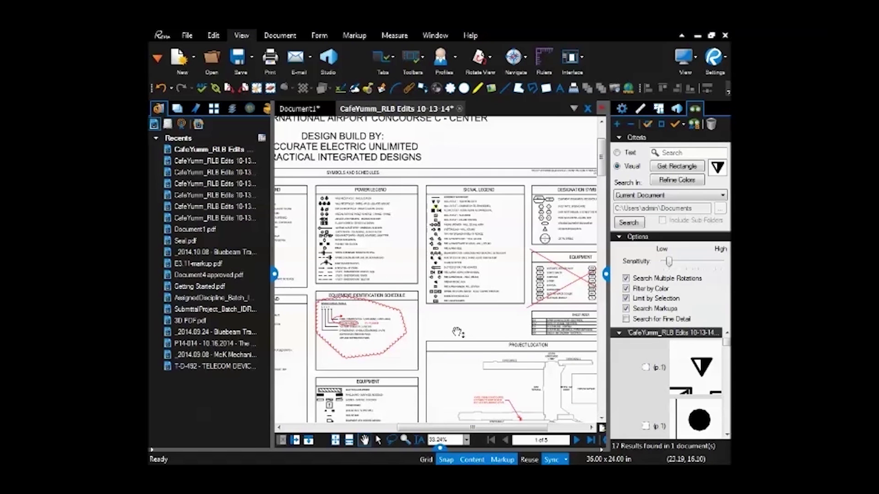
pyautogui.scroll(3, 458, 333)
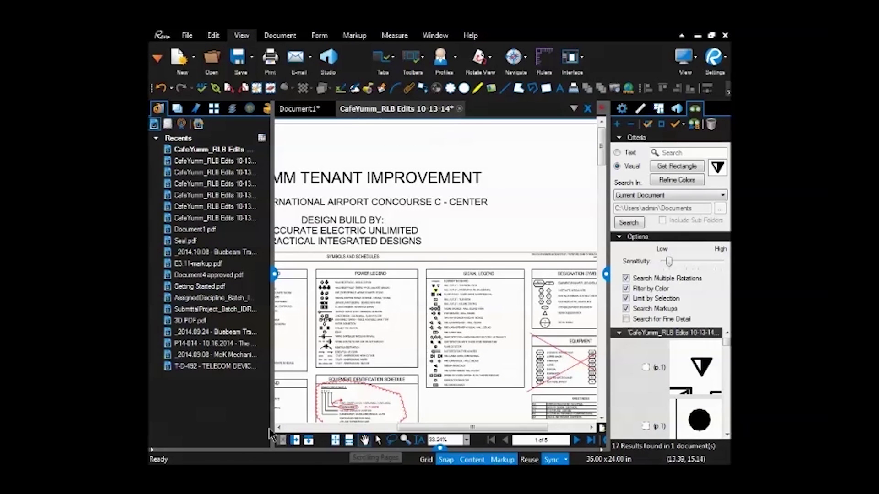
# Switch to Continuous page layout, scroll through the pages, then fit the first sheet
pyautogui.click(349, 440)
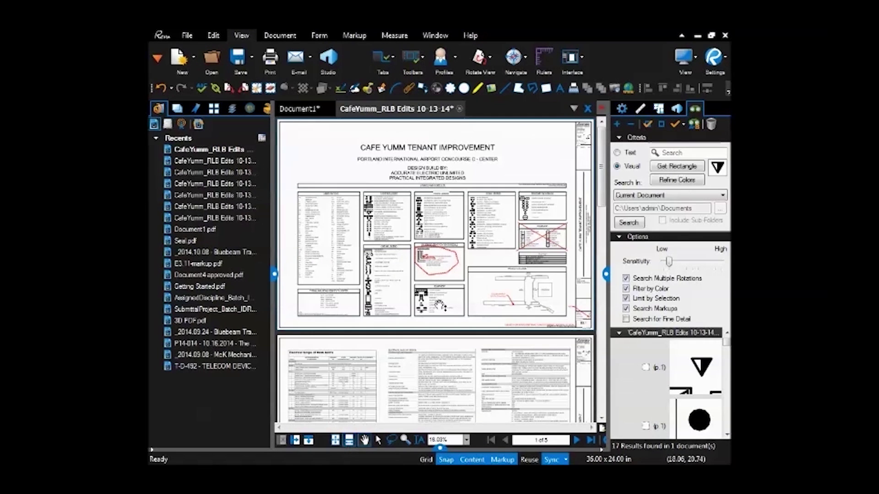
pyautogui.scroll(-6, 440, 306)
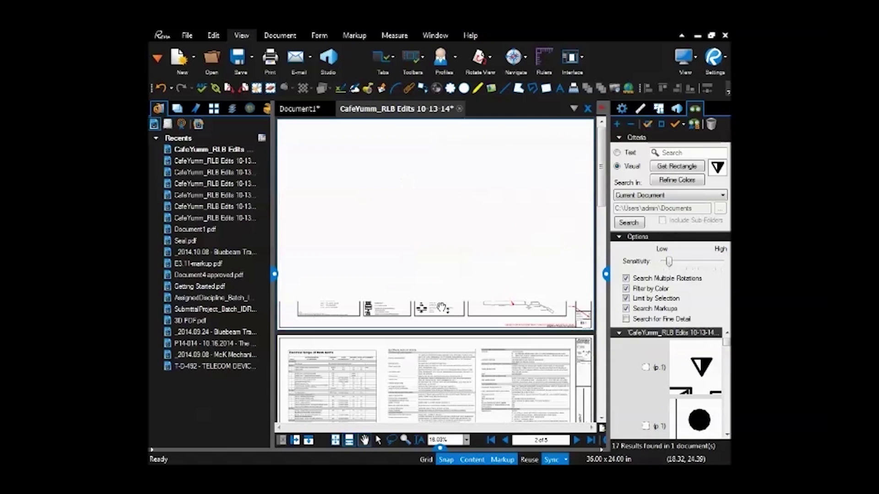
pyautogui.scroll(3, 440, 308)
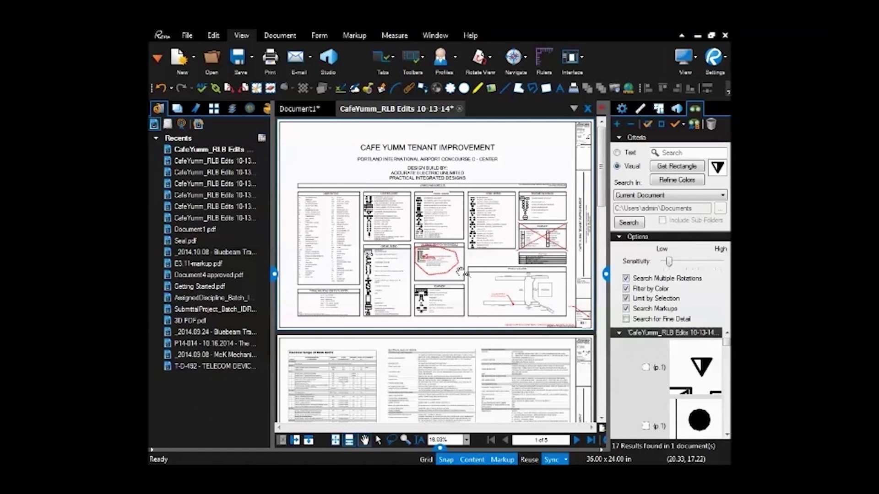
pyautogui.scroll(3, 460, 273)
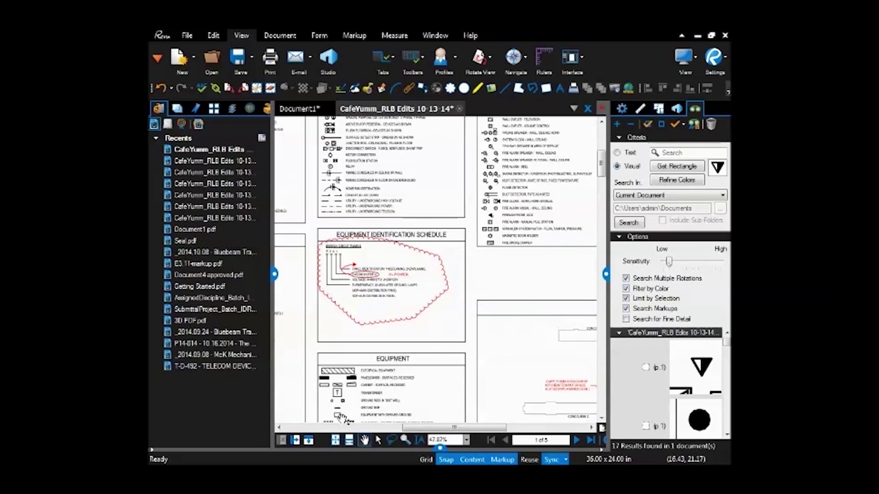
pyautogui.click(335, 440)
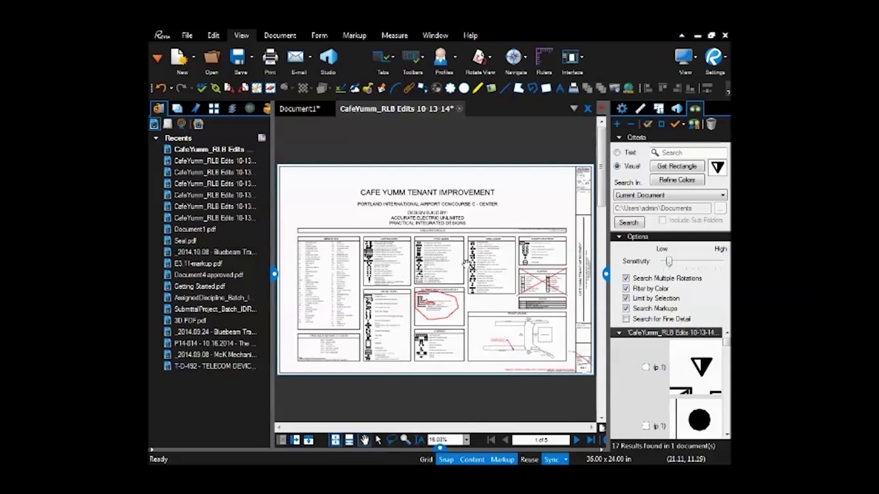